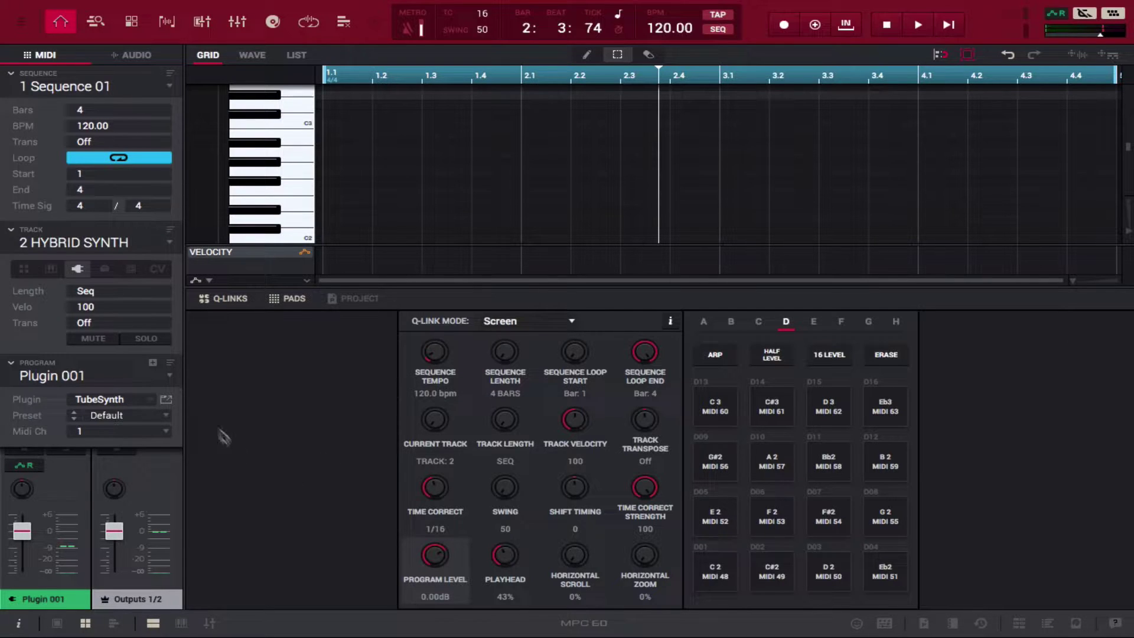
Remove TubeSynth from Plugin 001 by setting its plugin to <none>.
click(169, 375)
click(170, 374)
click(152, 400)
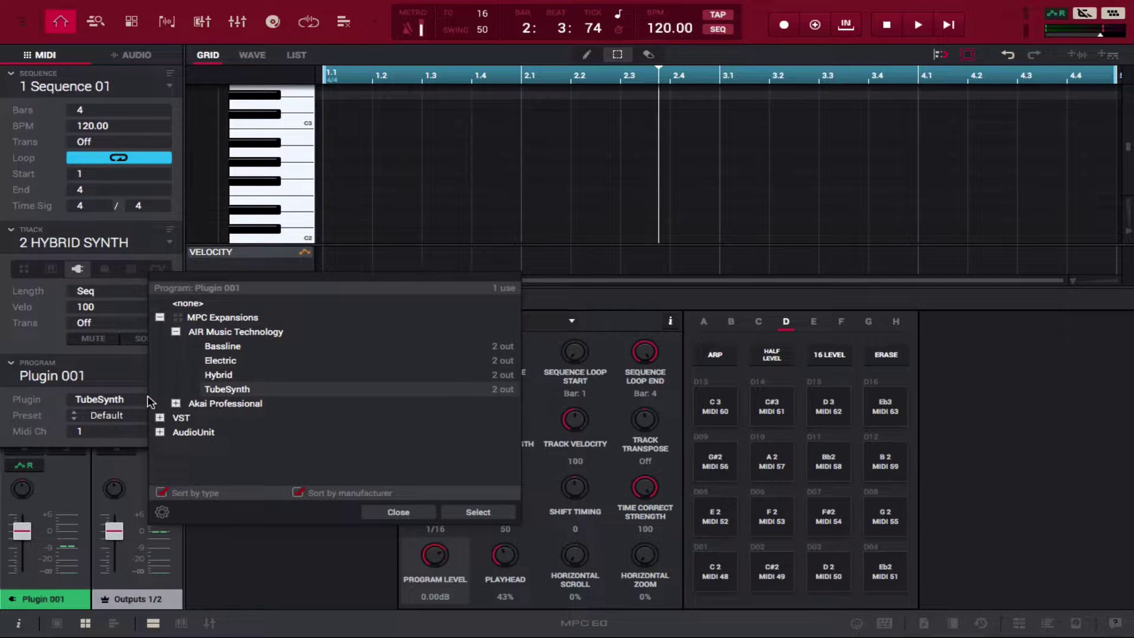
click(186, 304)
click(186, 304)
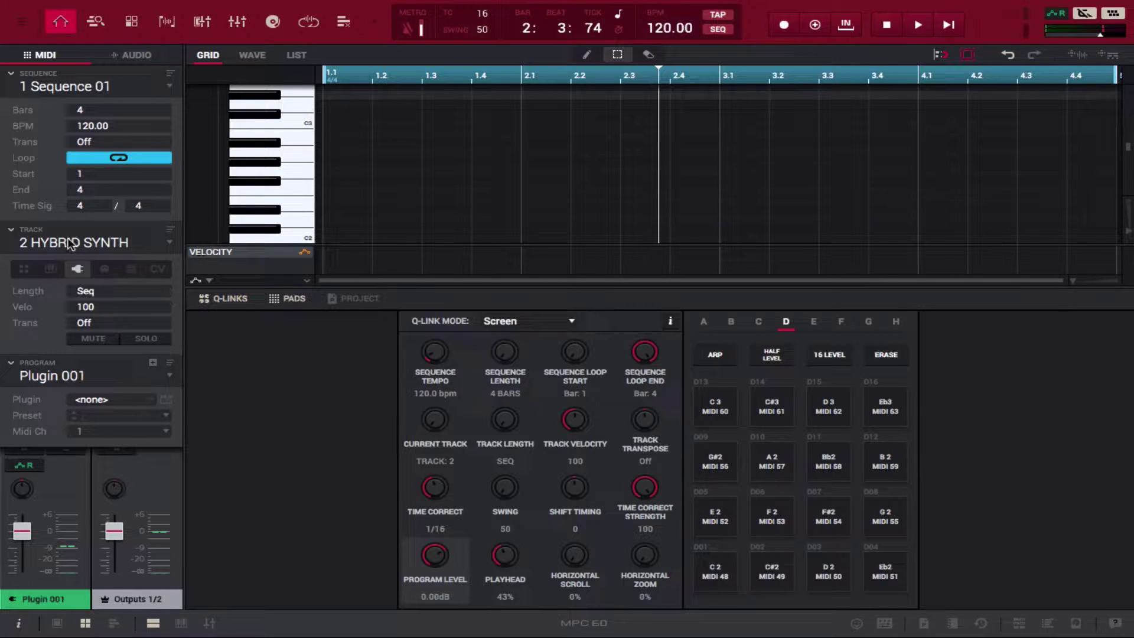
Rename track 2 from HYBRID SYNTH to 'tubesynth'.
double_click(70, 243)
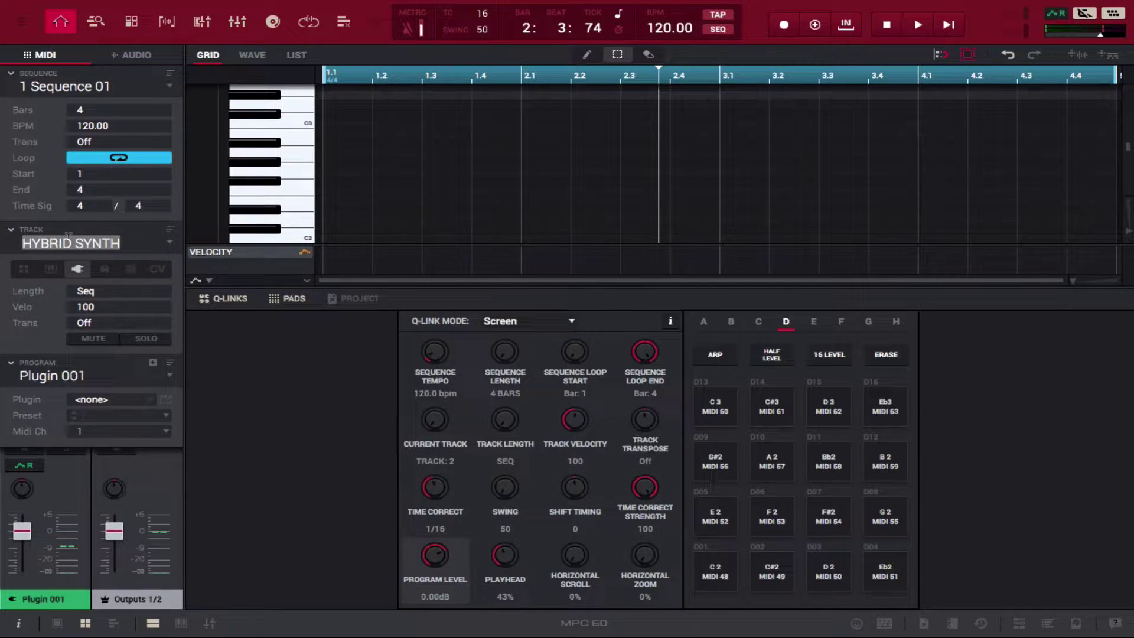
text(tubes)
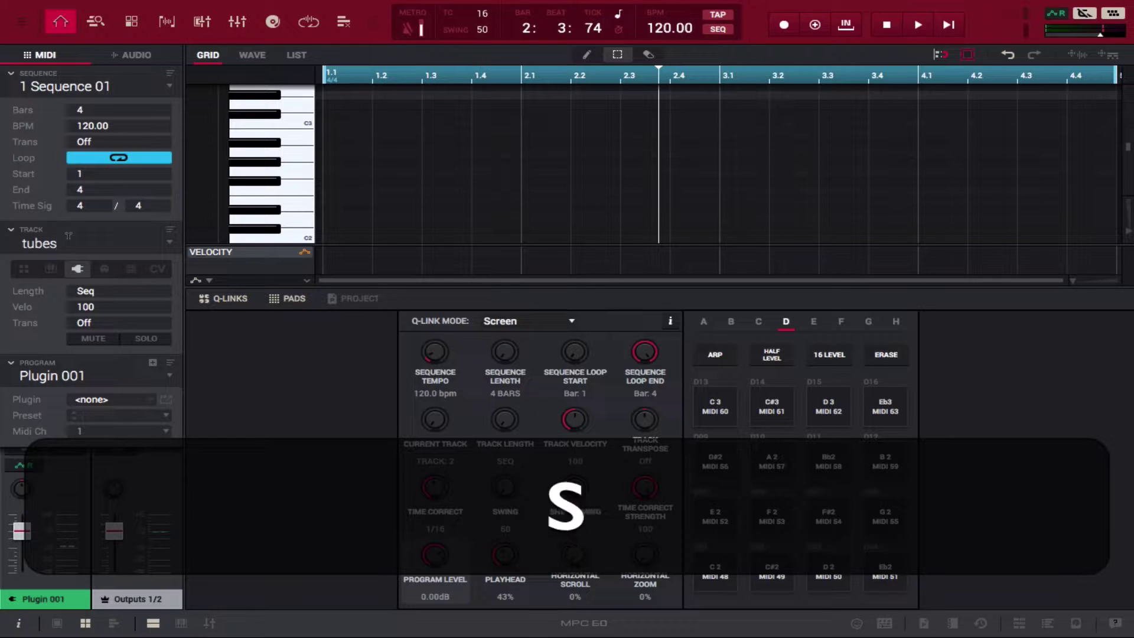
text(ynth)
key(Return)
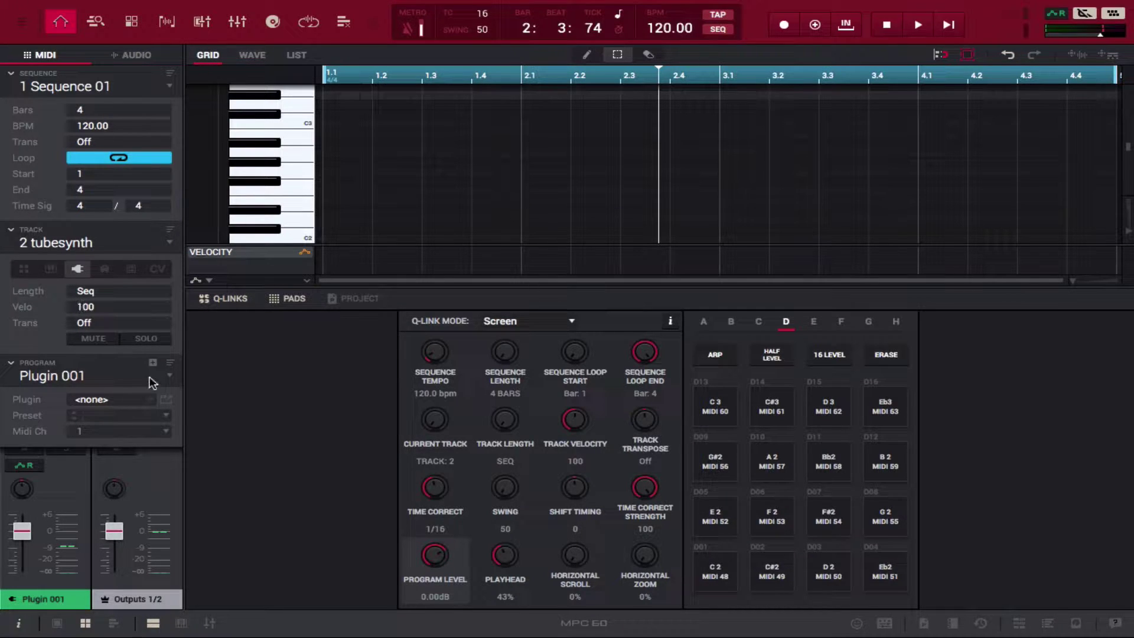
Reset the track type to Plugin and load AIR Music Technology's TubeSynth from MPC Expansions.
click(25, 269)
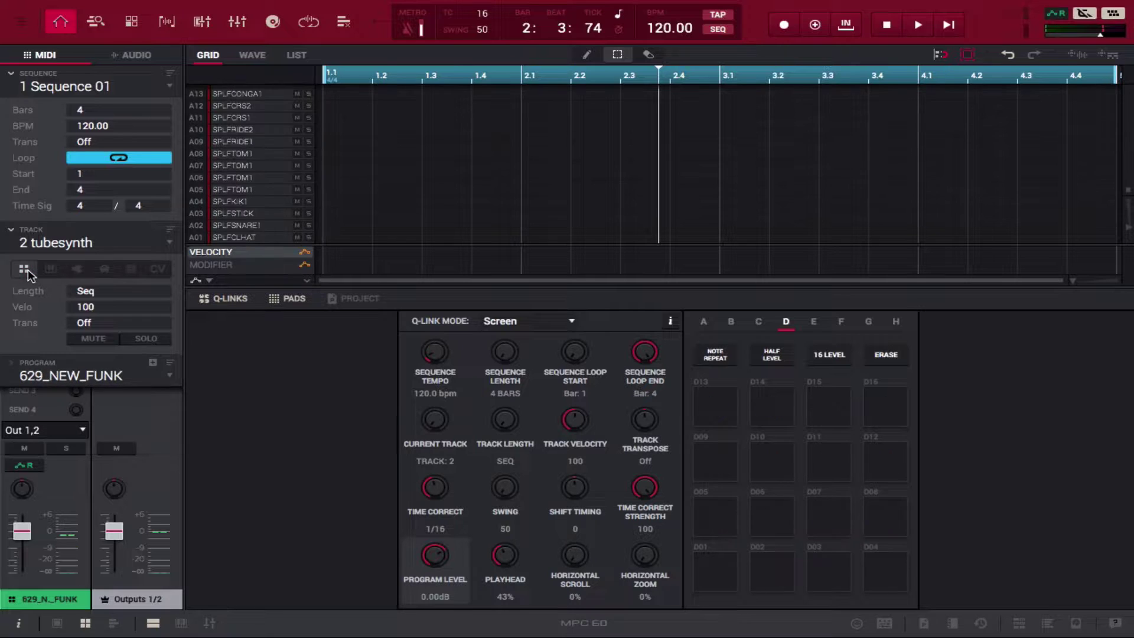
click(78, 269)
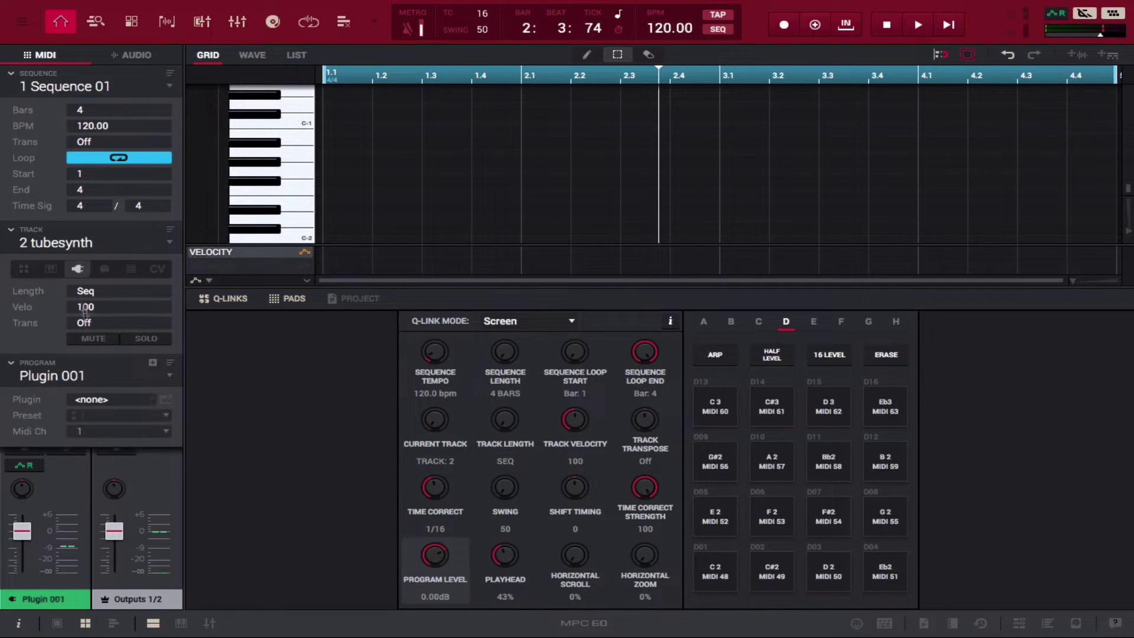
click(147, 401)
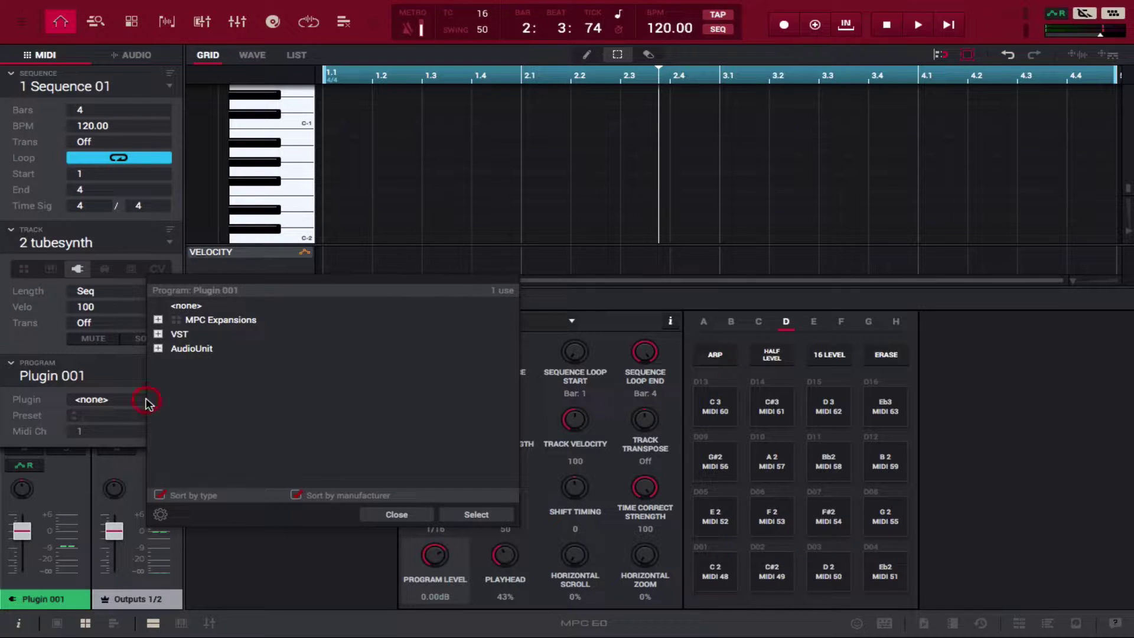
click(158, 319)
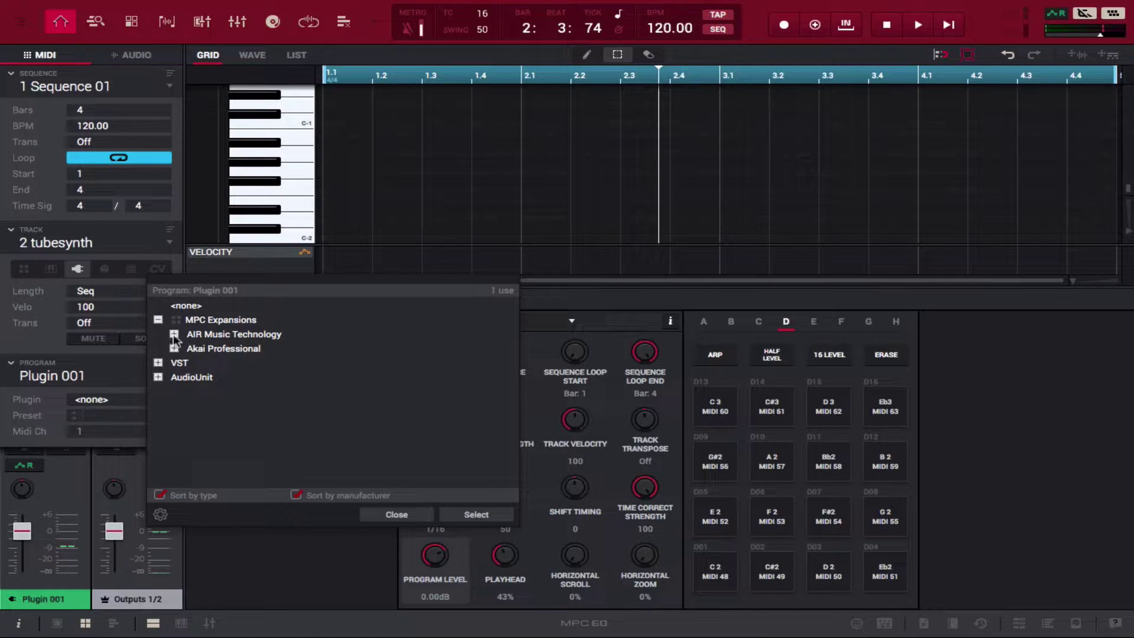
click(175, 335)
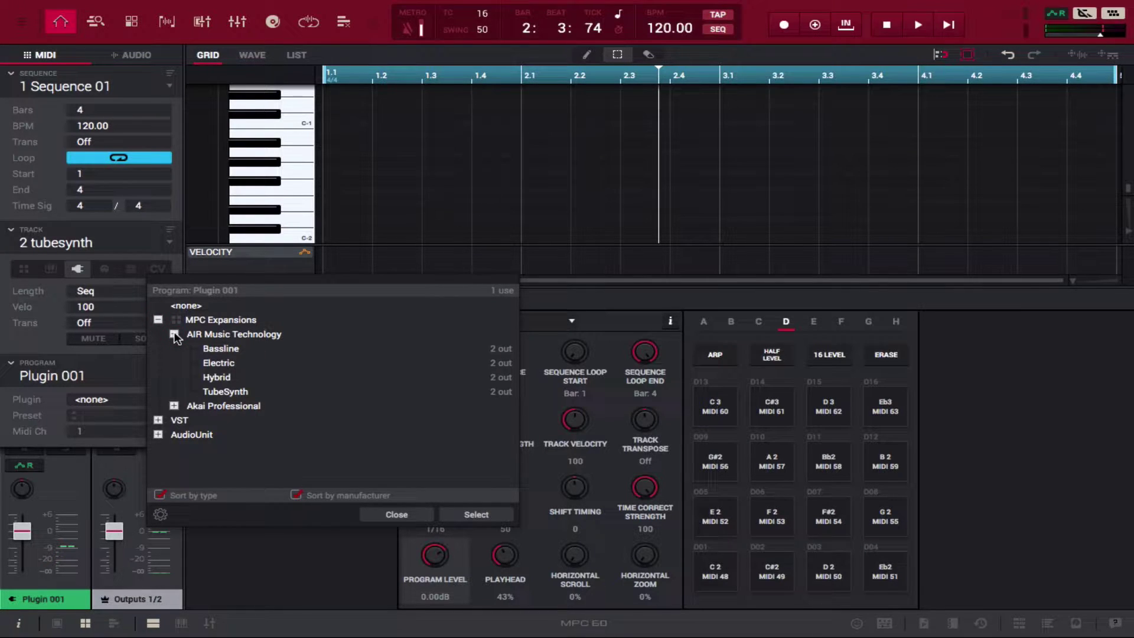
double_click(214, 393)
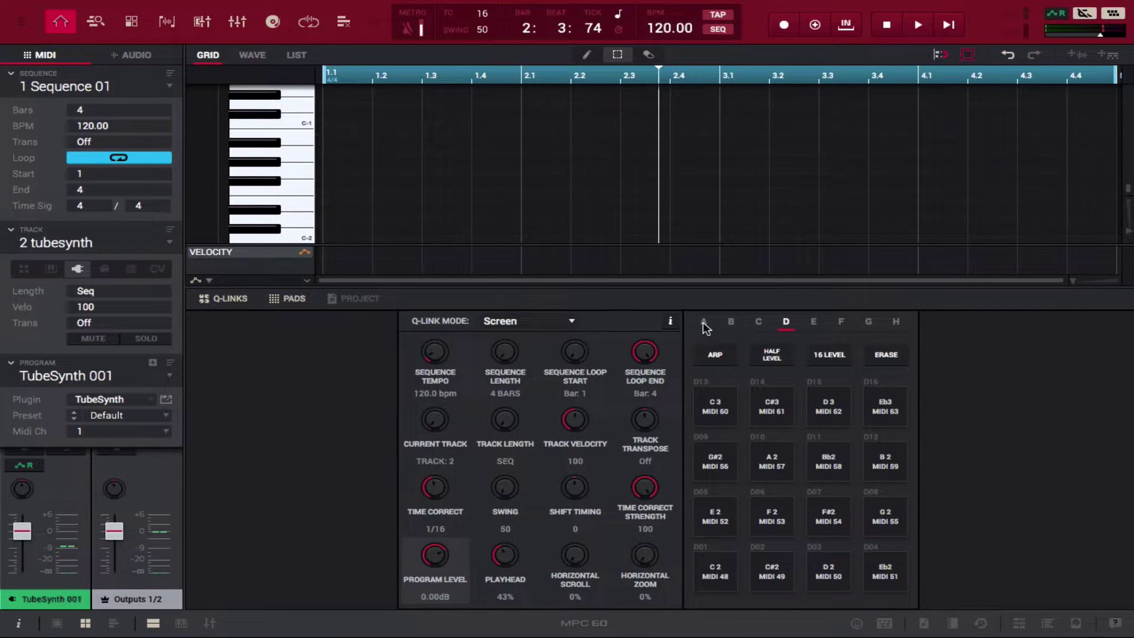
click(290, 202)
click(292, 127)
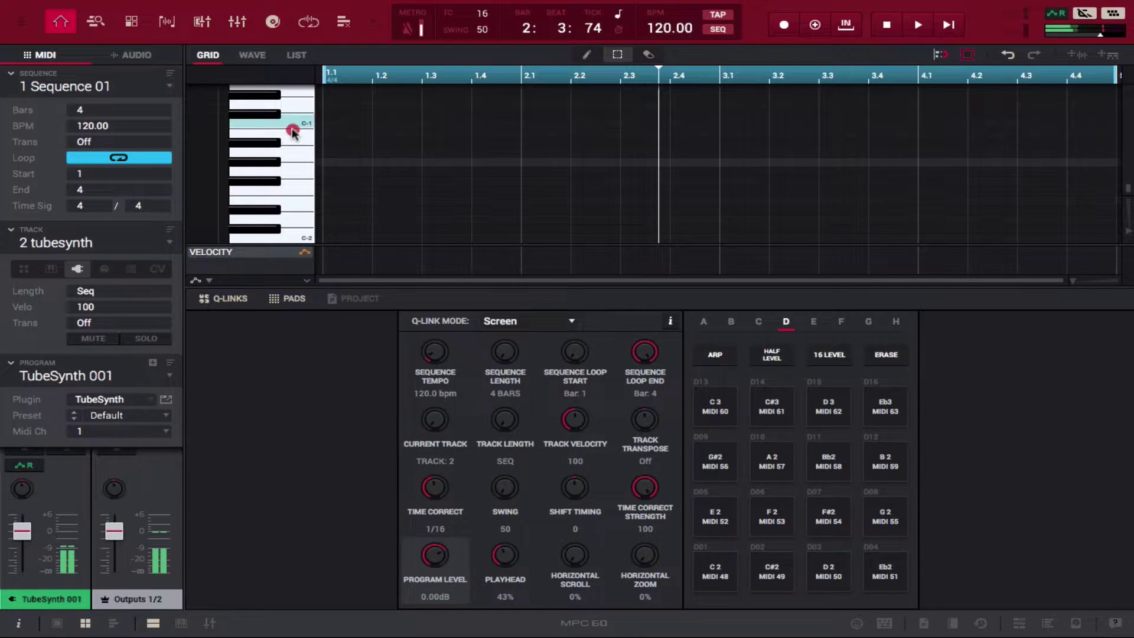
scroll(292, 122, up, 4)
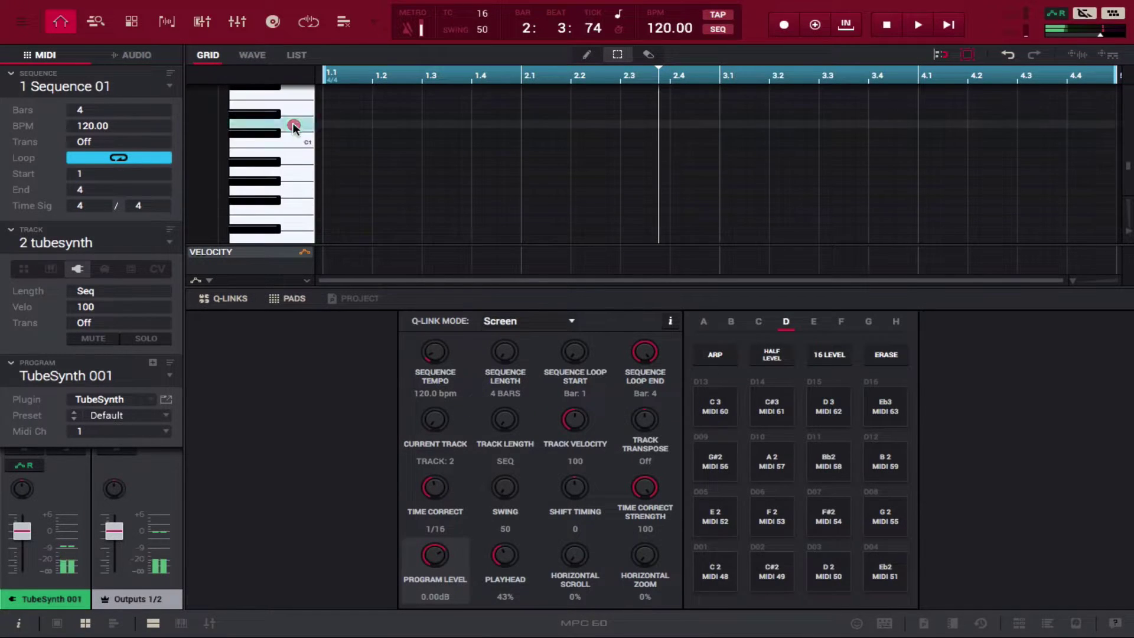
scroll(293, 123, up, 4)
click(293, 151)
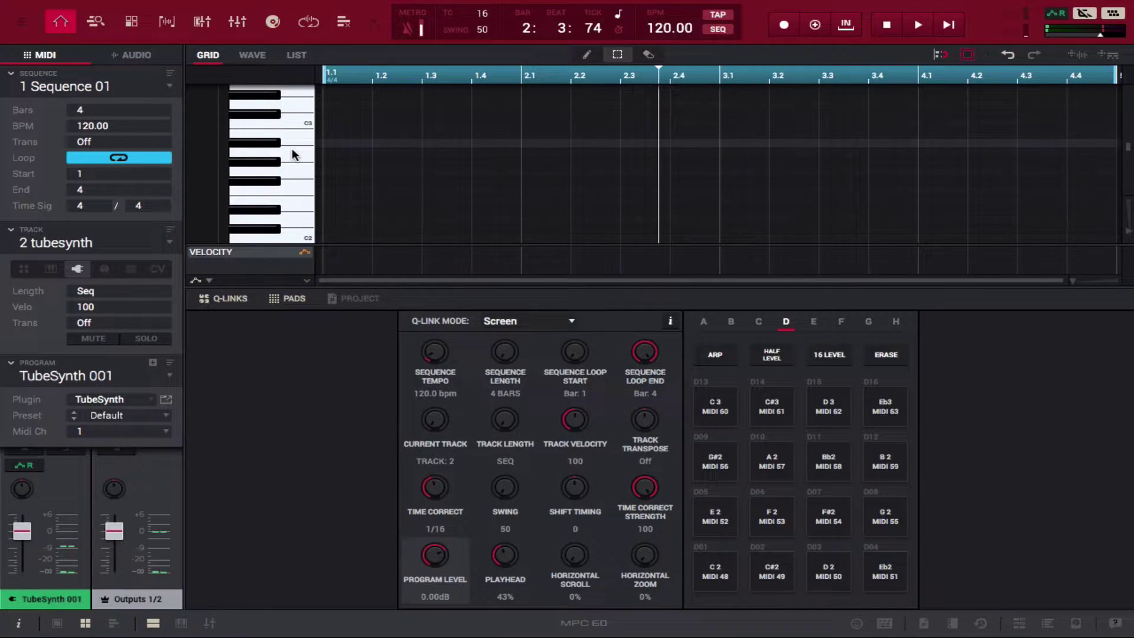
click(167, 404)
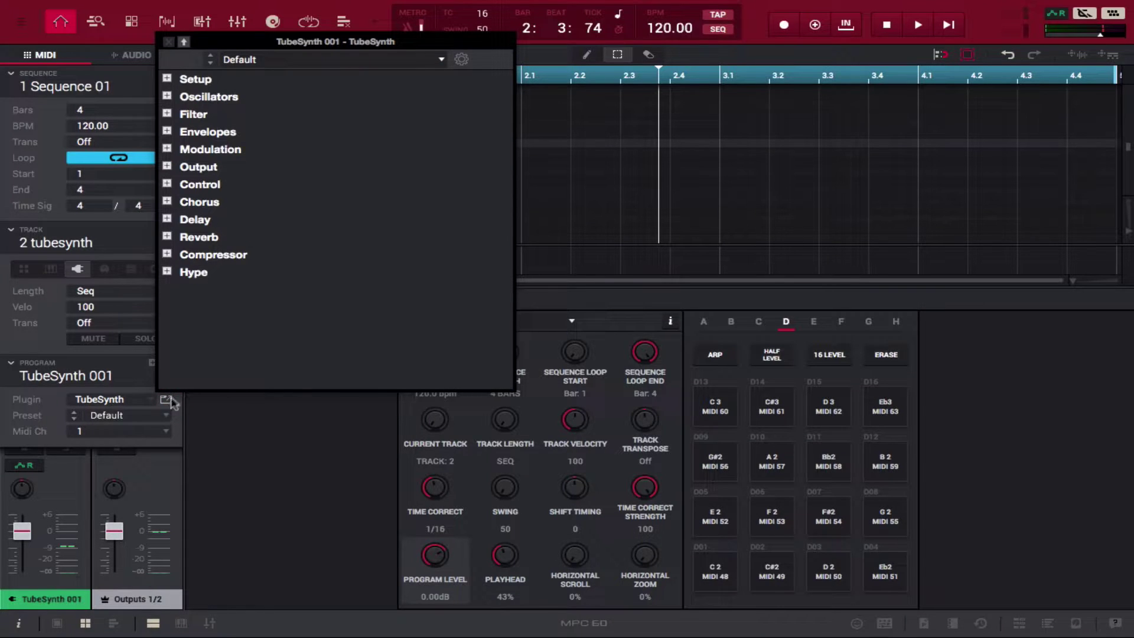
click(169, 41)
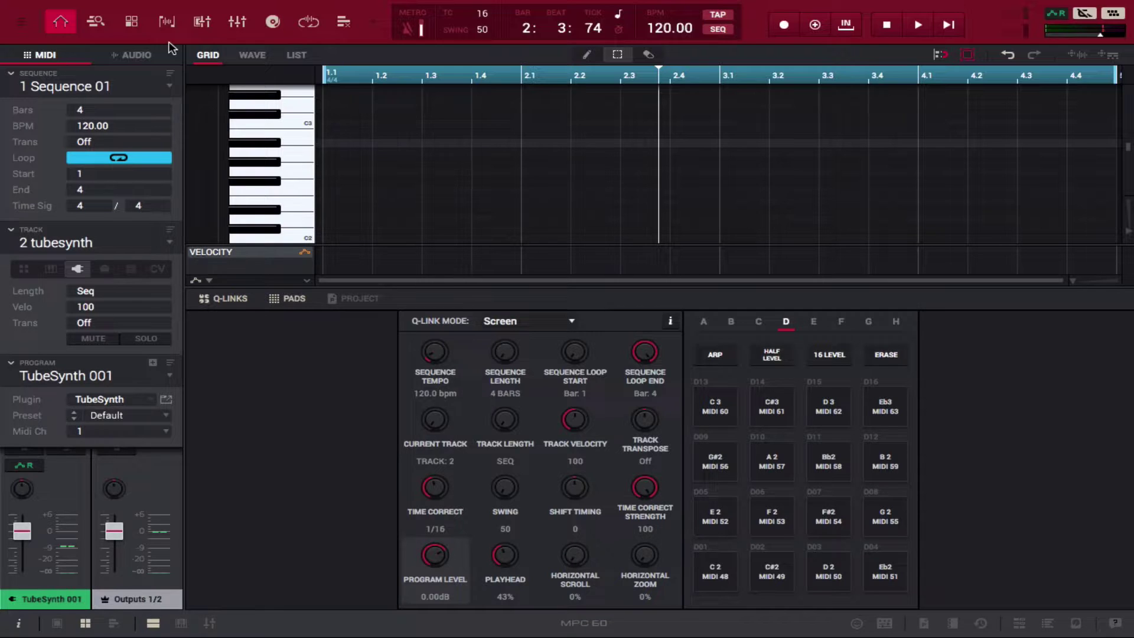
Show the TubeSynth 001 panel in Program Edit and scroll through all its sections.
click(125, 22)
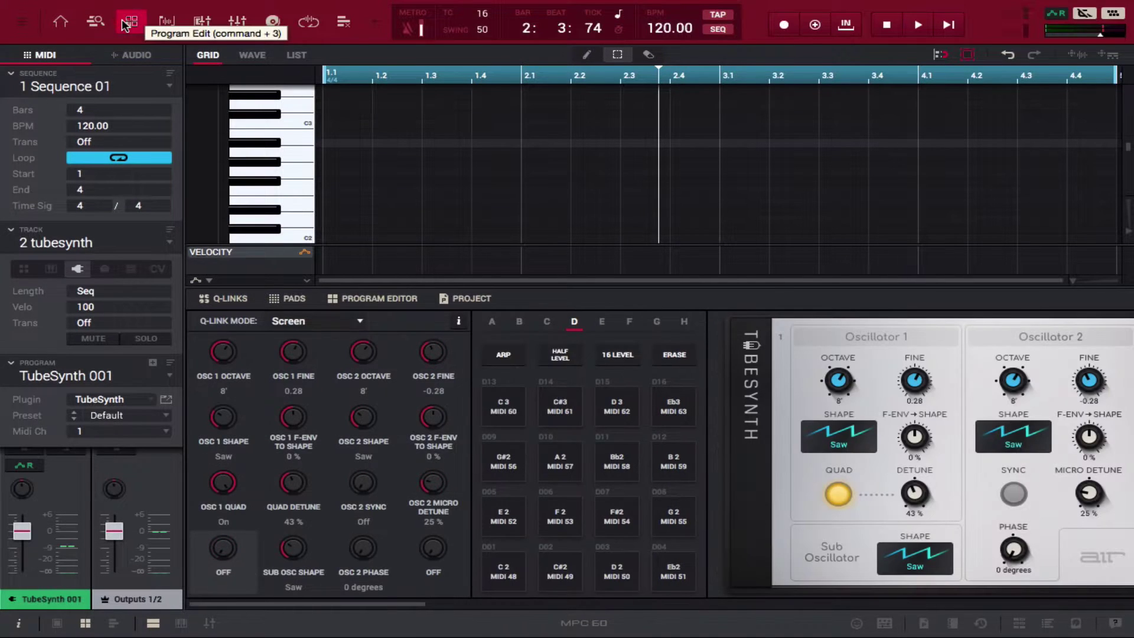
scroll(708, 425, right, 10)
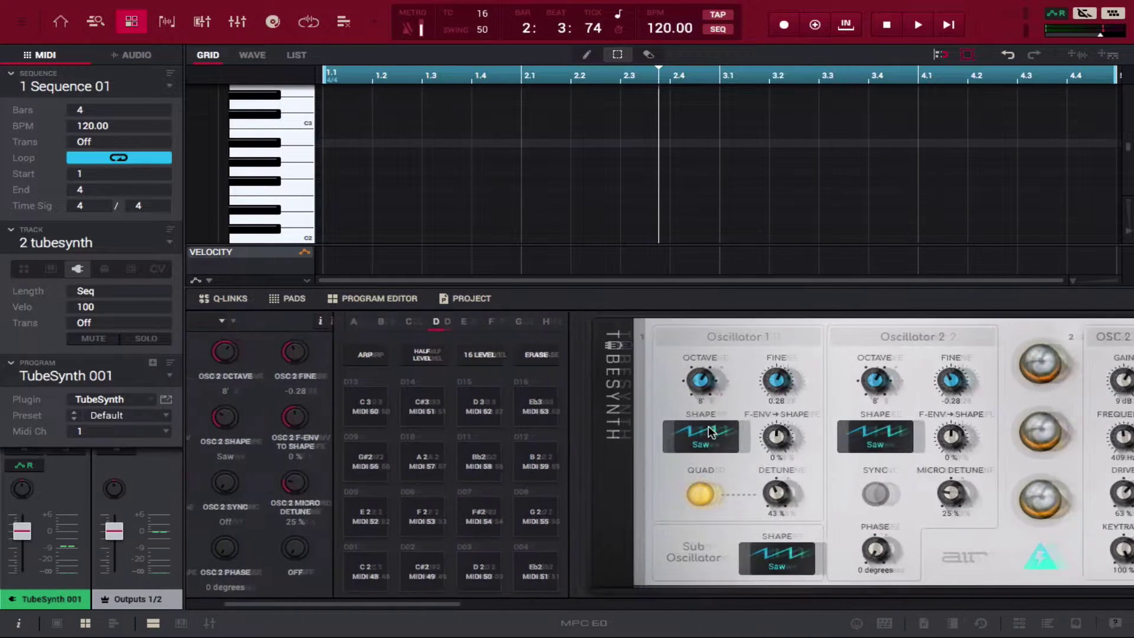
scroll(708, 427, right, 5)
scroll(709, 432, right, 15)
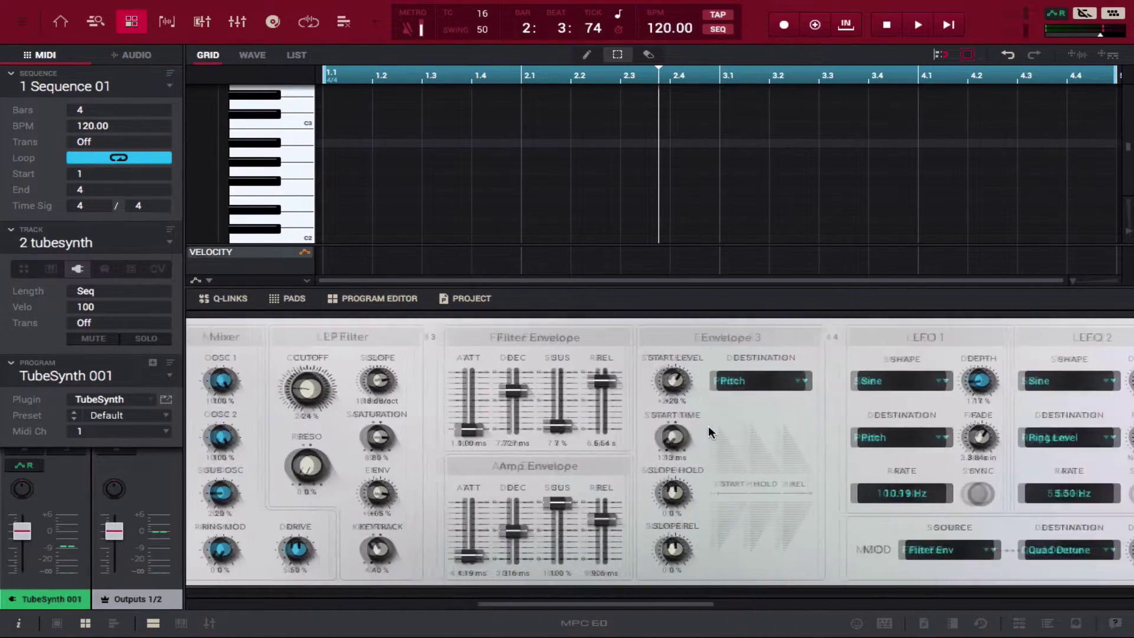
scroll(707, 425, right, 8)
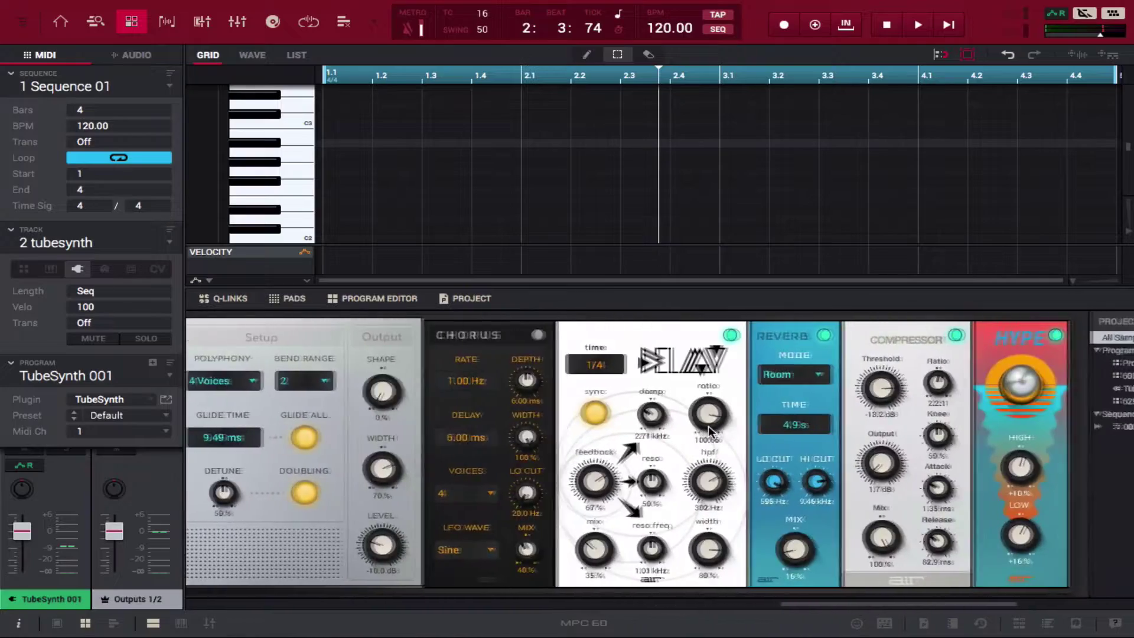
scroll(708, 426, left, 20)
scroll(707, 426, left, 8)
scroll(708, 425, right, 9)
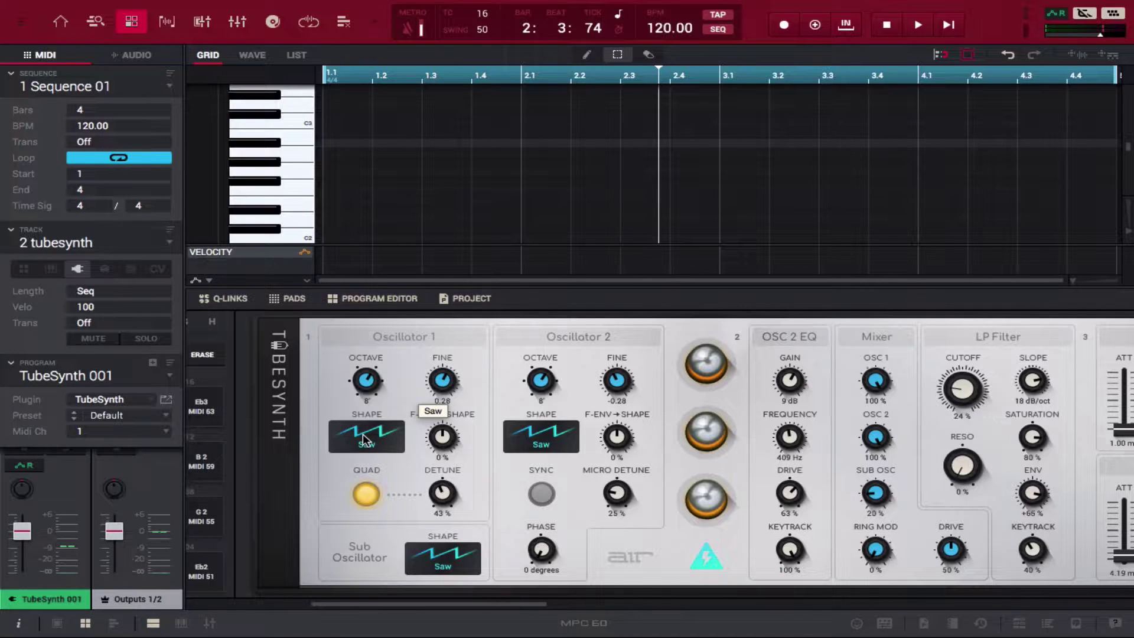
mouse_move(365, 388)
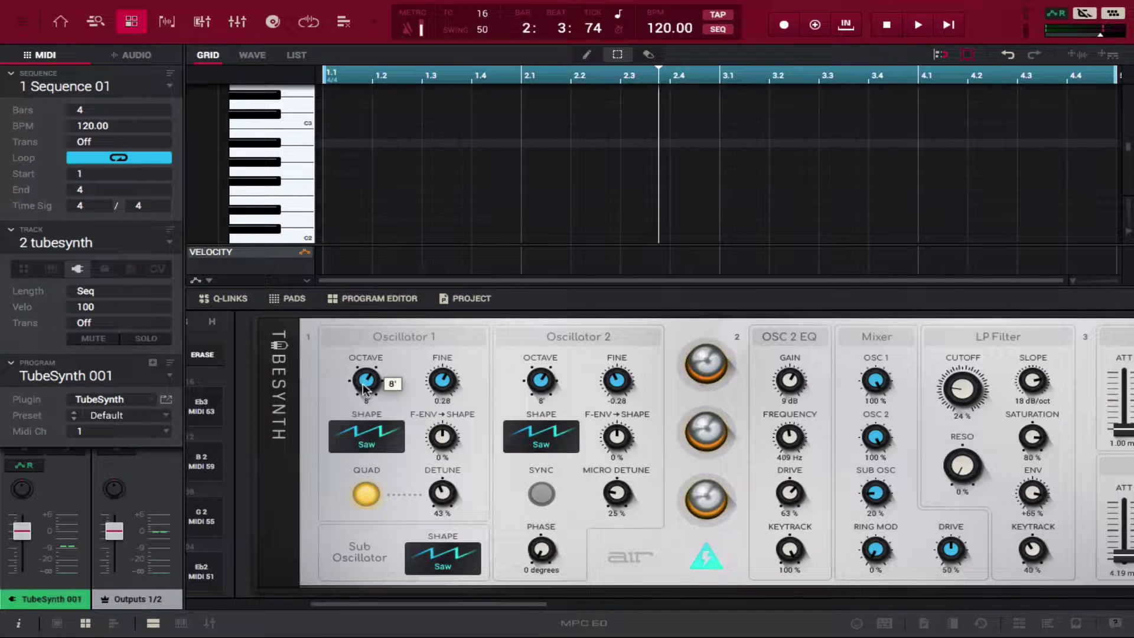
click(367, 489)
click(284, 133)
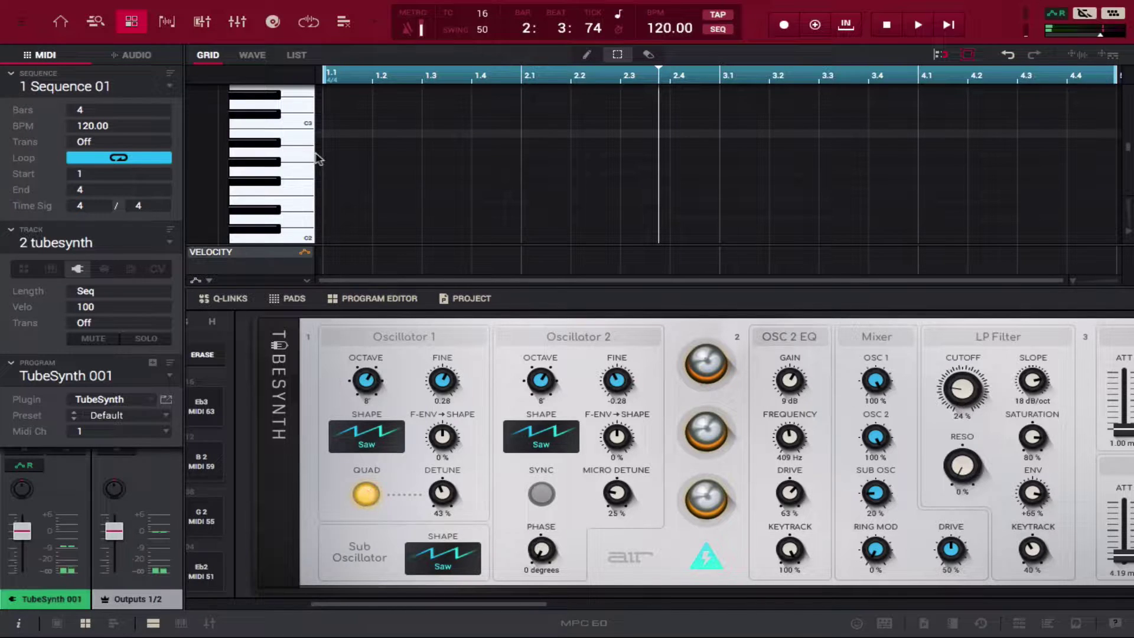
click(304, 136)
click(303, 137)
click(370, 437)
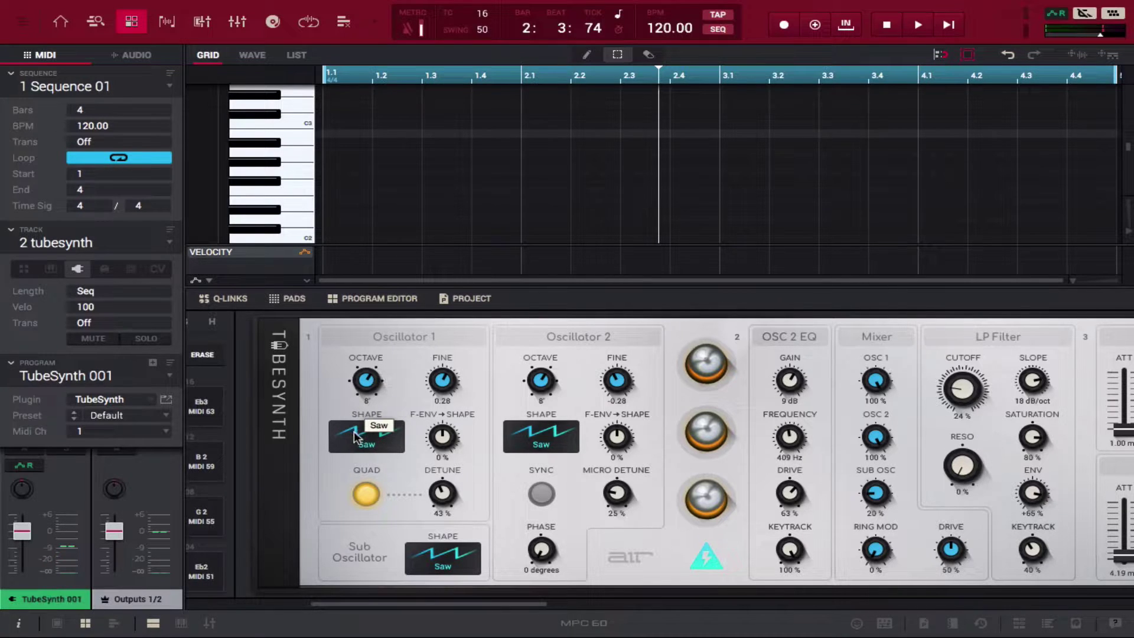
click(399, 446)
drag(400, 446, 398, 415)
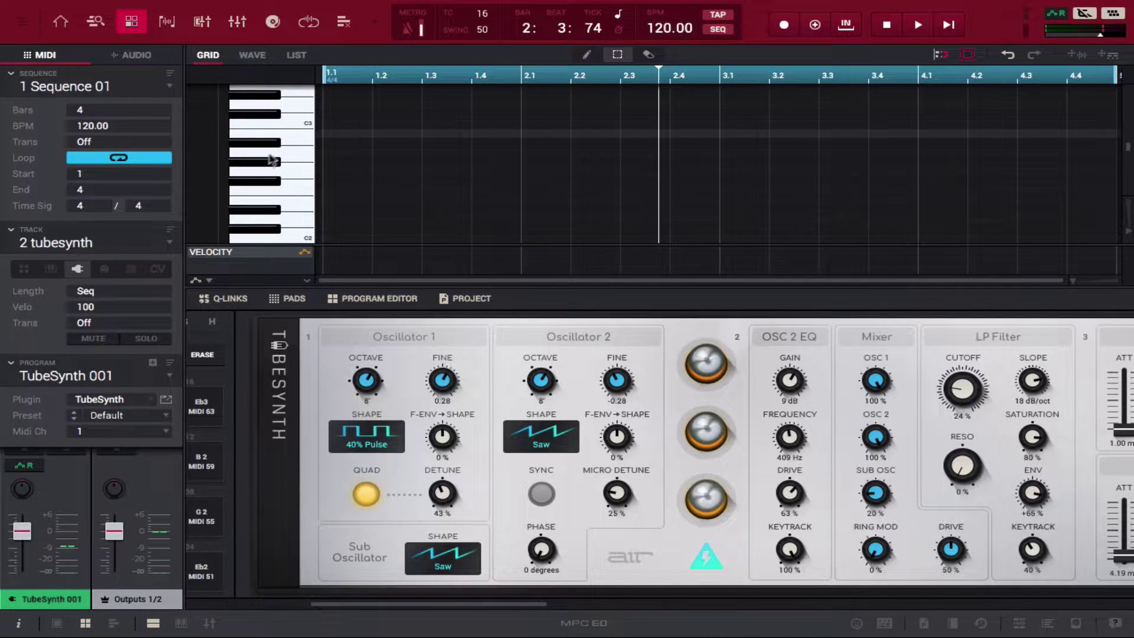
click(290, 138)
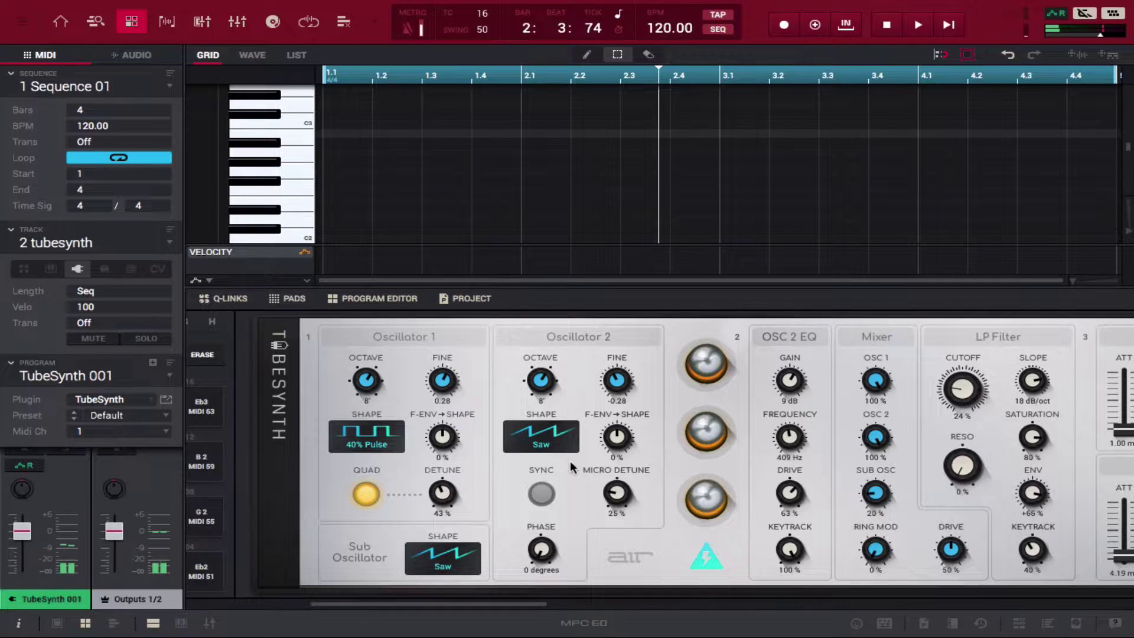
drag(561, 445, 561, 395)
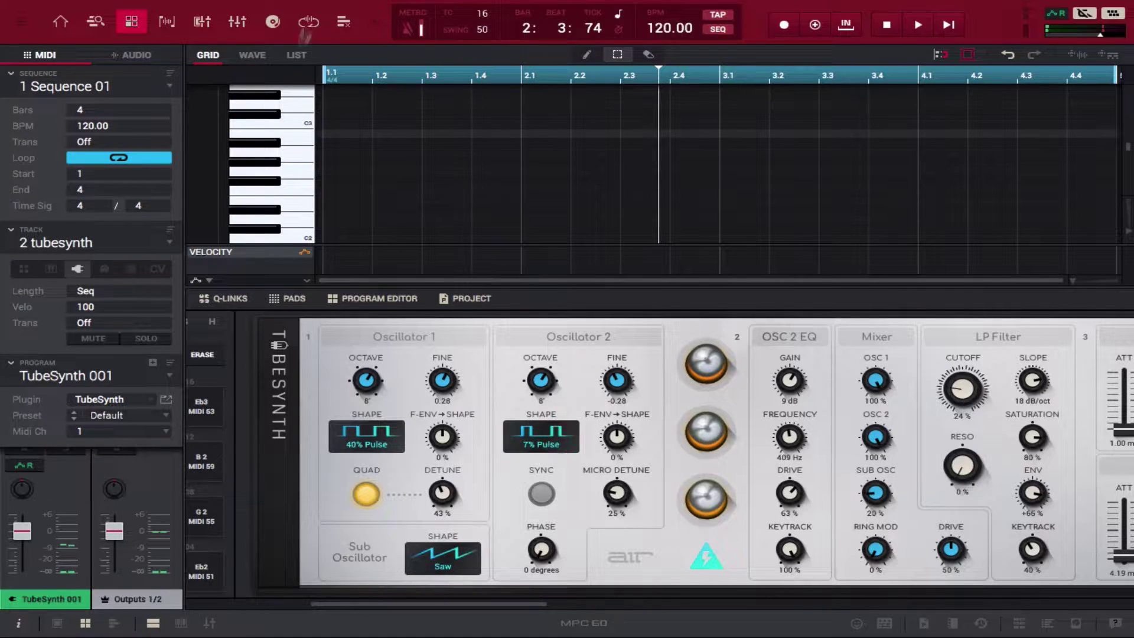
click(282, 125)
click(288, 140)
drag(357, 381, 363, 412)
click(303, 130)
click(303, 130)
click(303, 139)
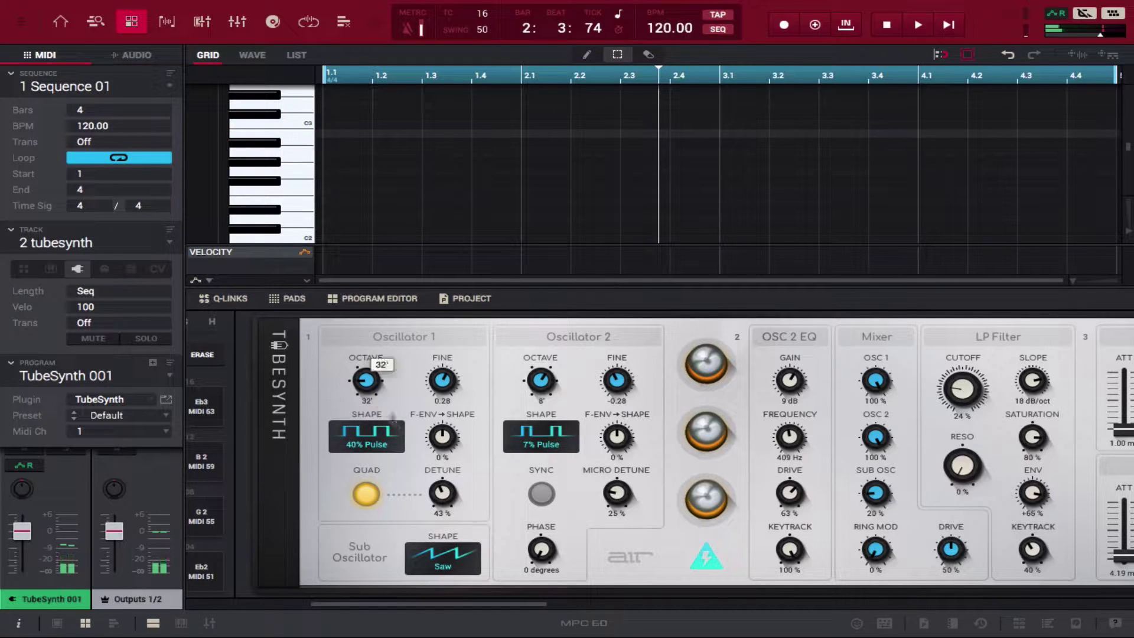
mouse_move(456, 568)
mouse_down()
mouse_move(461, 514)
mouse_move(455, 557)
mouse_up()
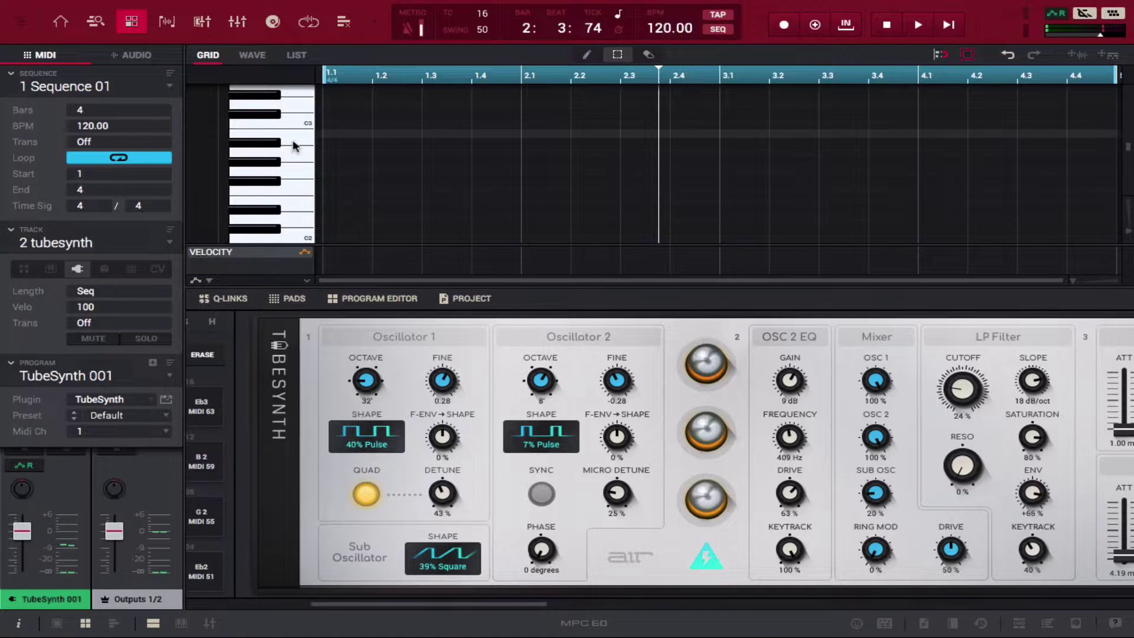
scroll(292, 138, up, 2)
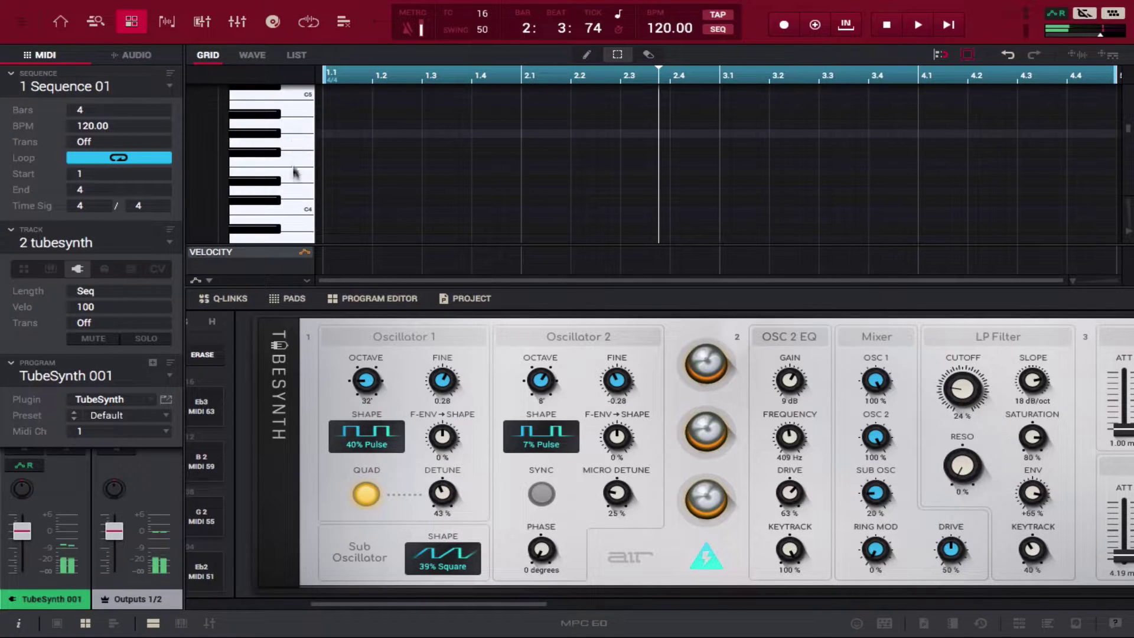
scroll(297, 179, down, 2)
scroll(299, 186, down, 1)
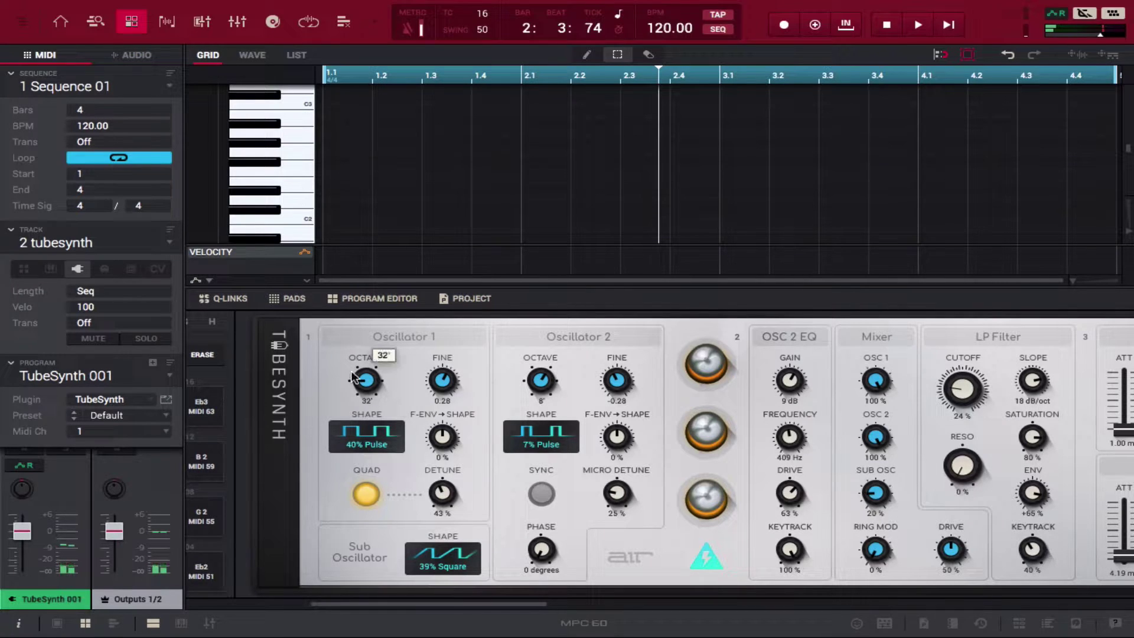
click(541, 494)
click(291, 123)
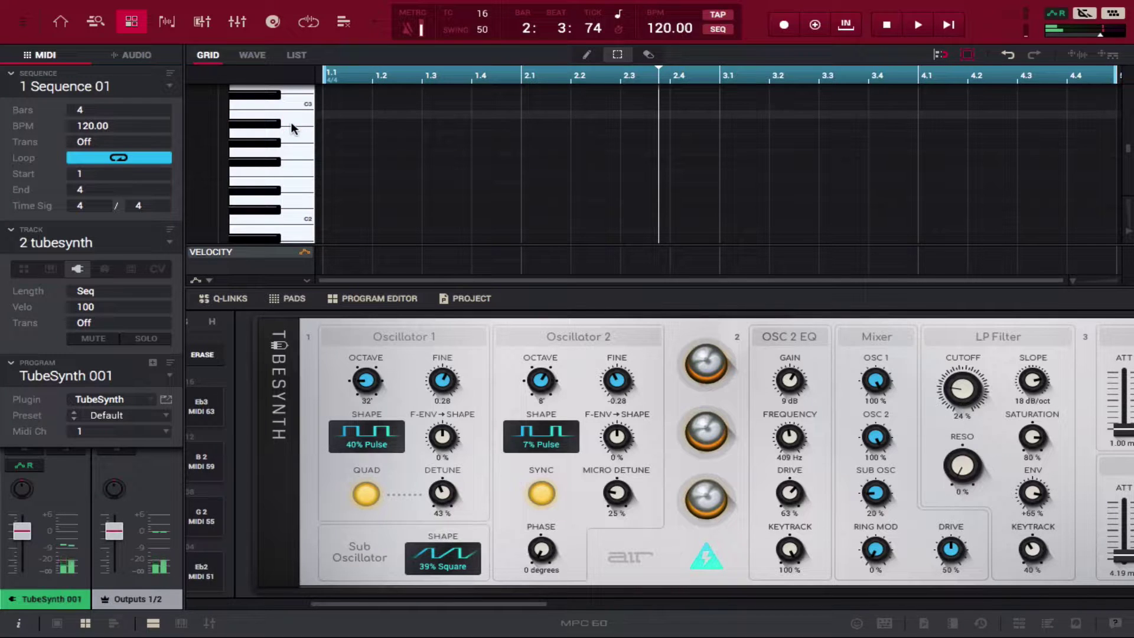
click(289, 123)
click(289, 123)
click(289, 123)
click(292, 136)
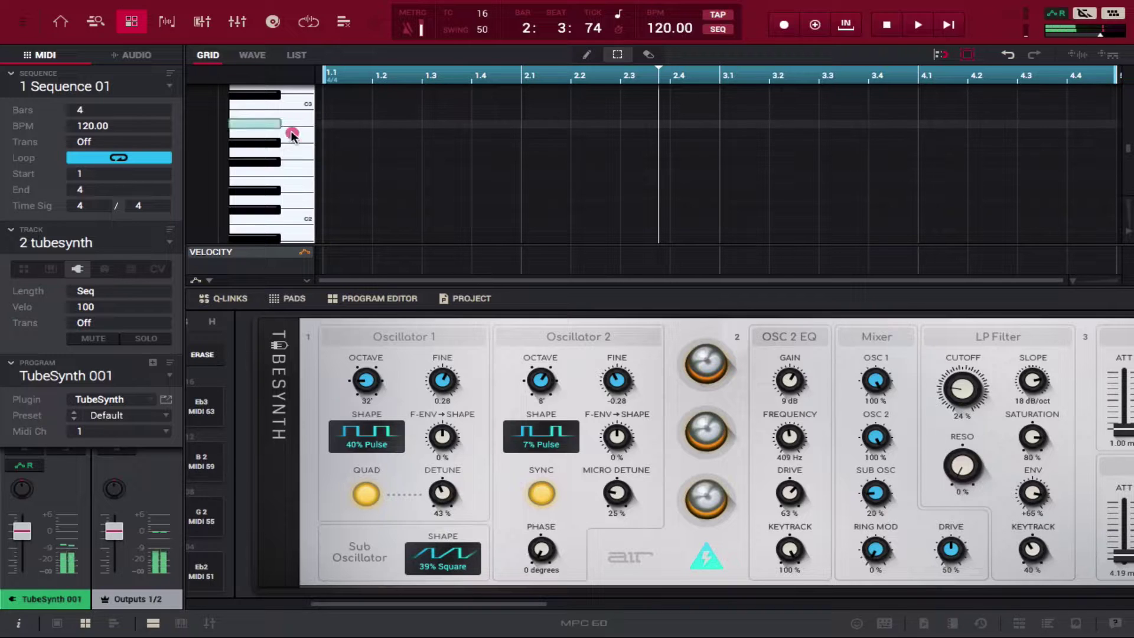
click(293, 136)
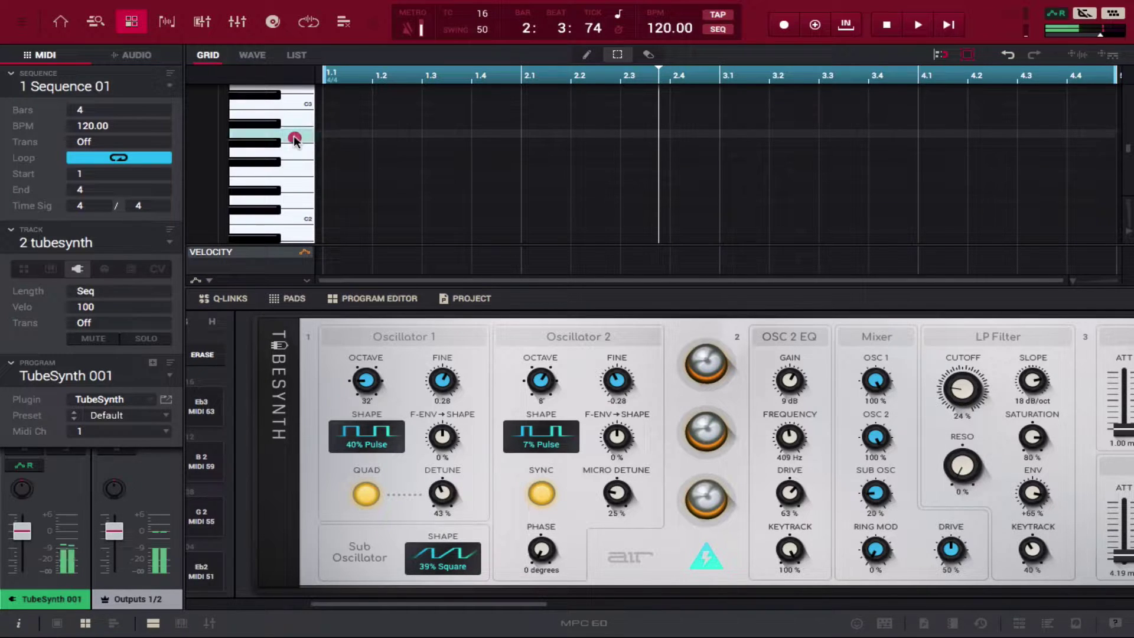
scroll(293, 136, up, 5)
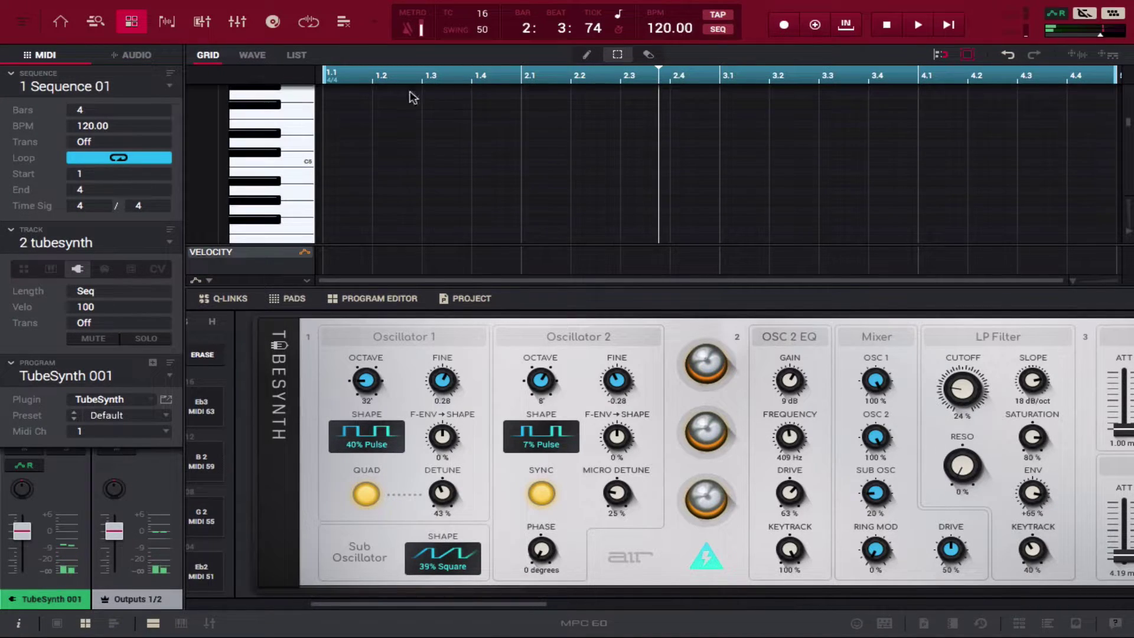
scroll(242, 171, down, 4)
scroll(573, 395, right, 2)
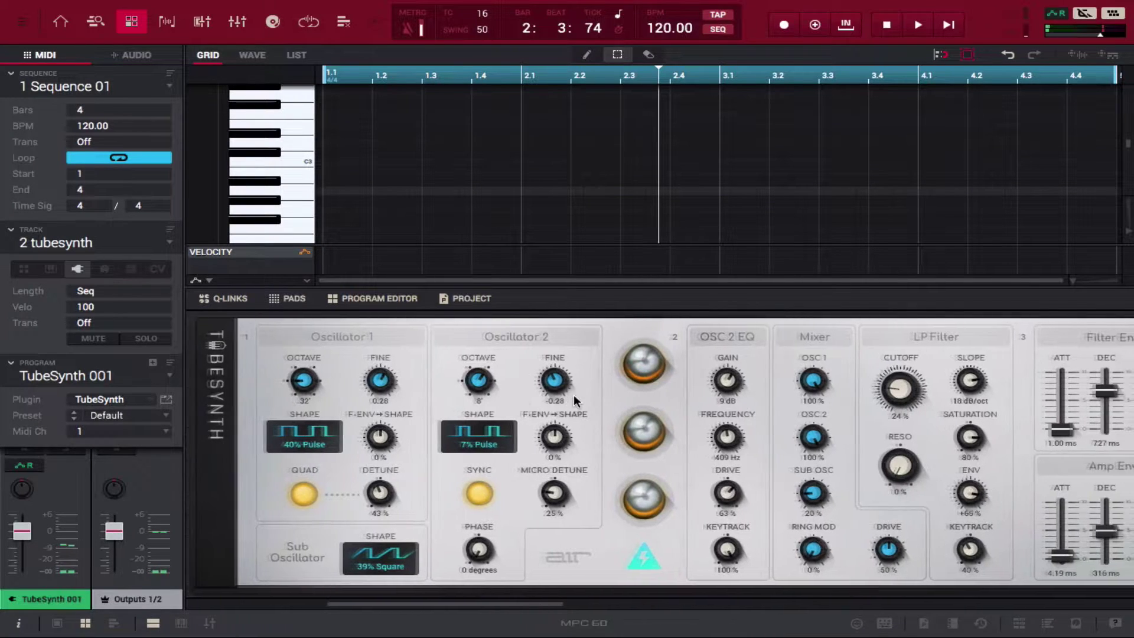
scroll(573, 395, right, 2)
click(504, 348)
scroll(566, 397, right, 2)
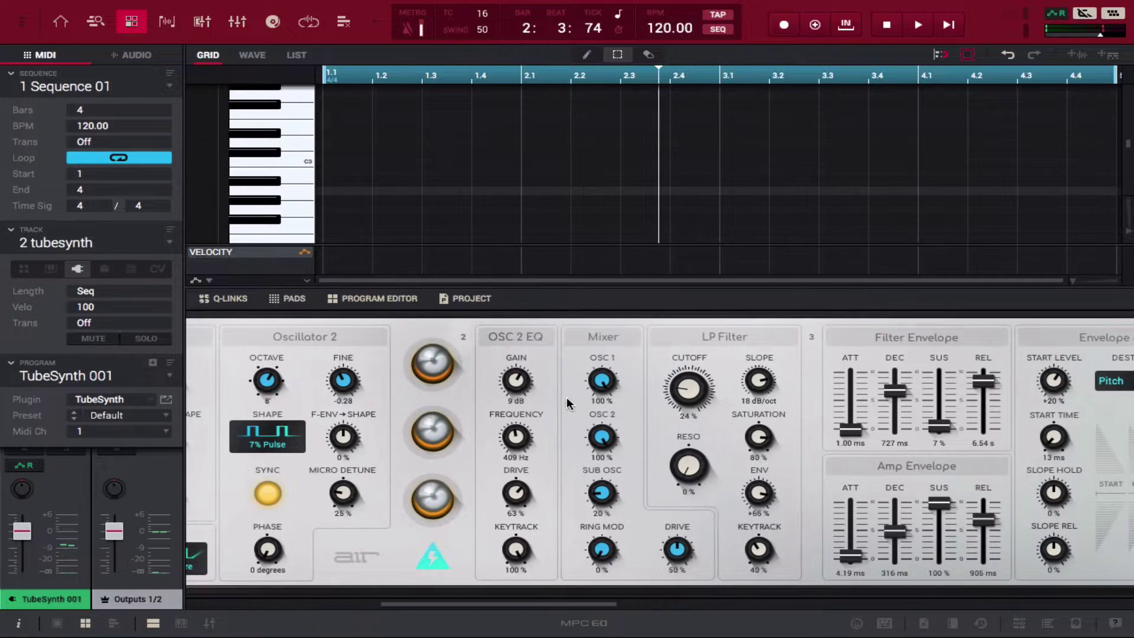
mouse_move(516, 382)
mouse_move(526, 553)
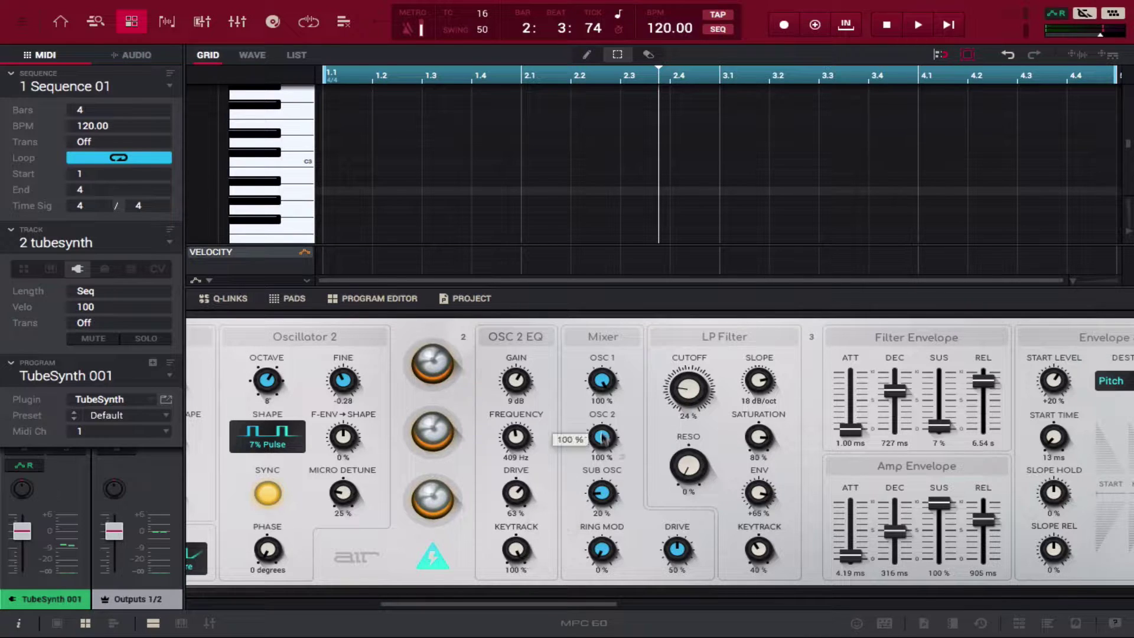
scroll(602, 425, right, 2)
mouse_move(577, 383)
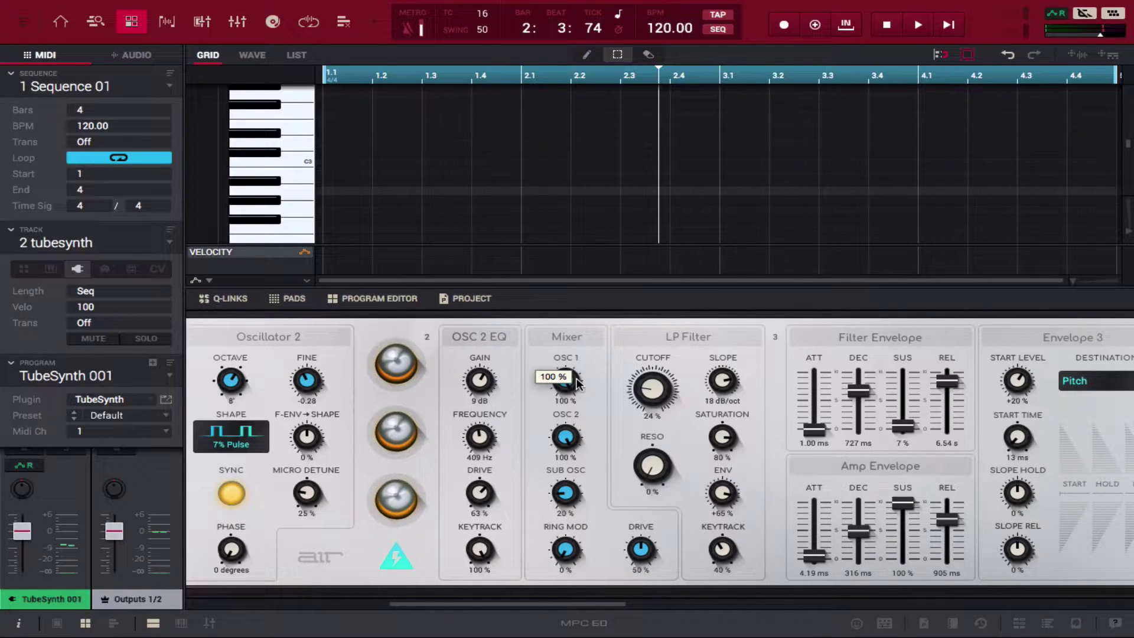
drag(576, 380, 578, 395)
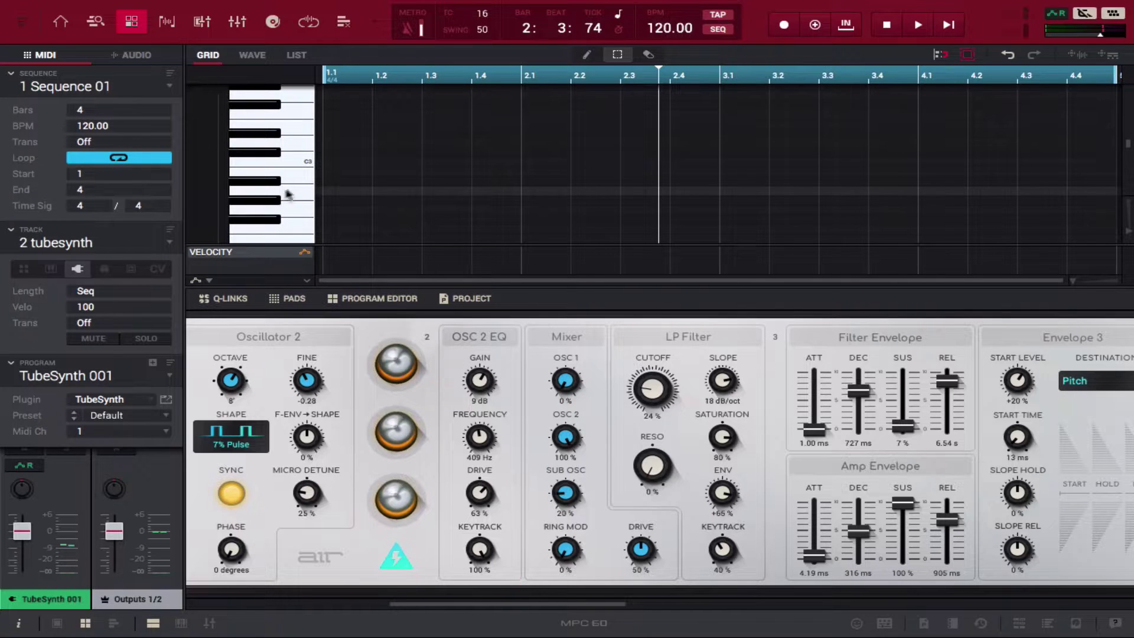
click(299, 175)
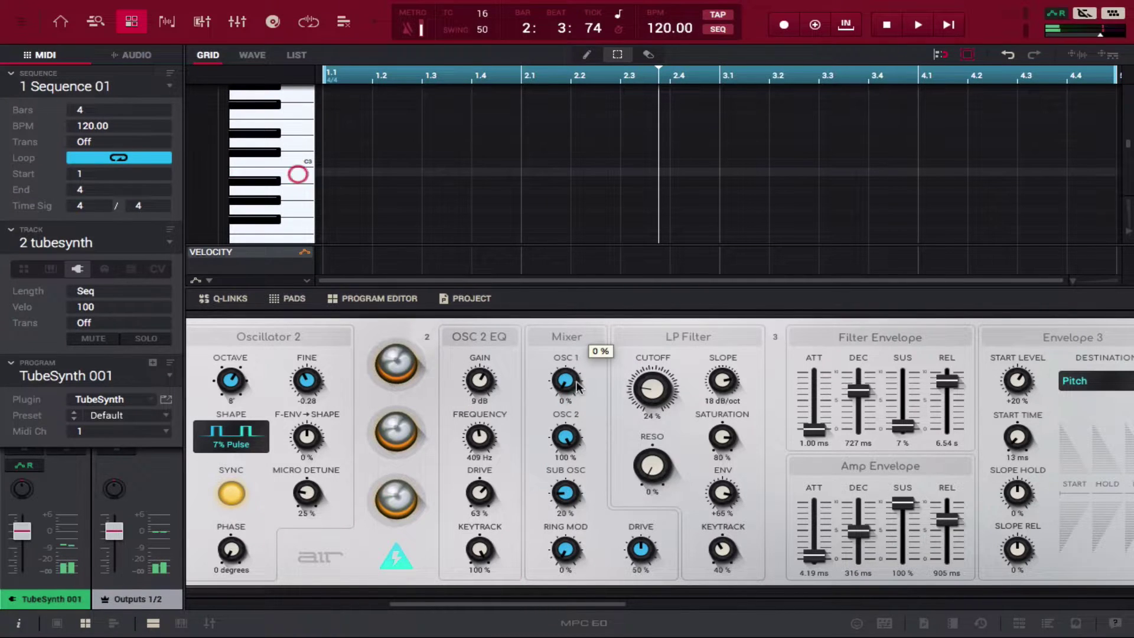
drag(556, 381, 558, 367)
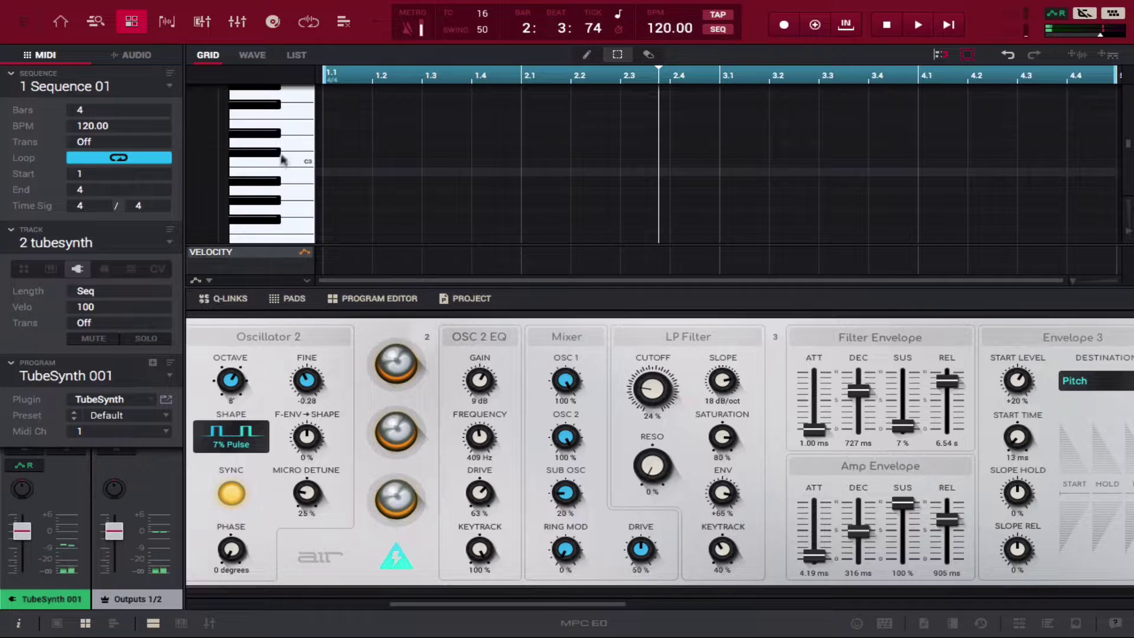
click(307, 169)
click(302, 184)
drag(563, 439, 539, 567)
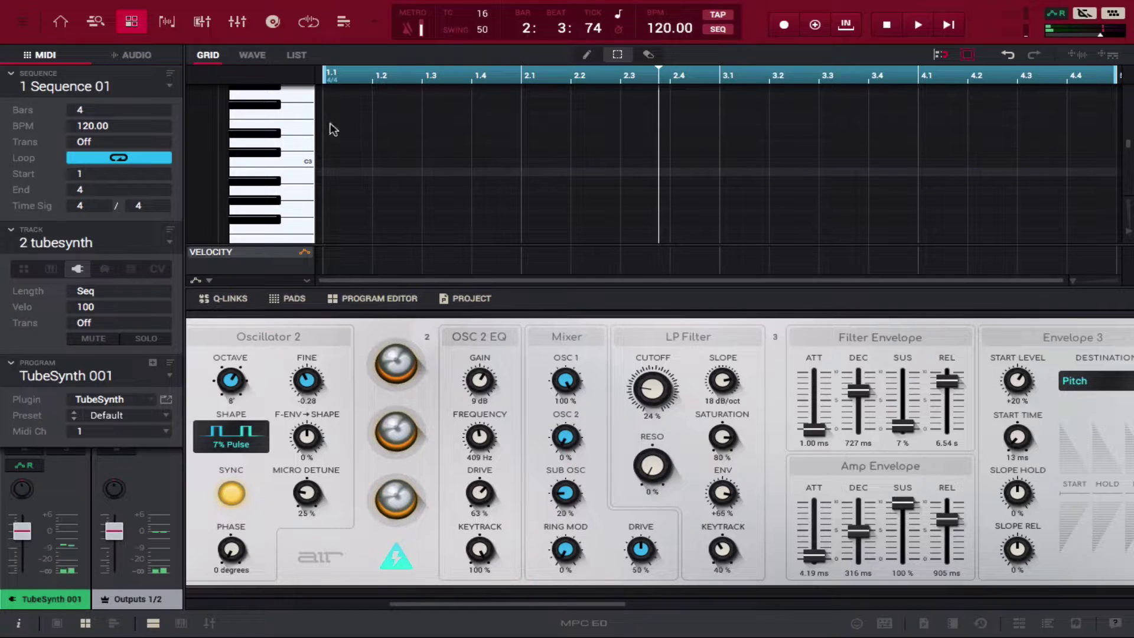
click(300, 177)
click(301, 176)
click(303, 174)
click(305, 170)
double_click(563, 437)
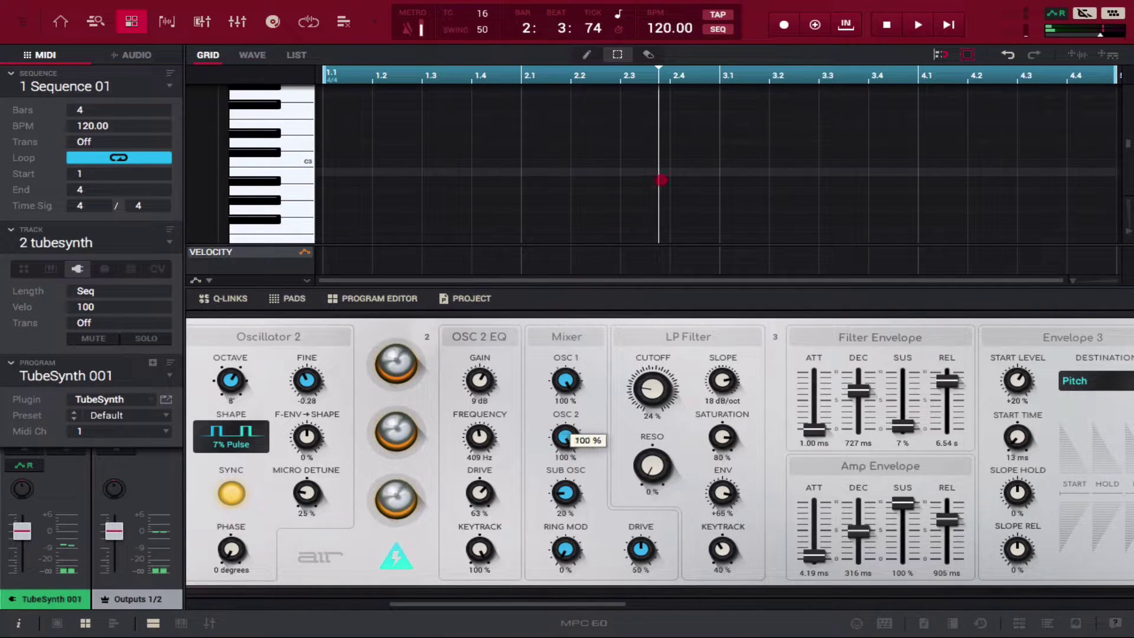
click(311, 180)
mouse_move(566, 499)
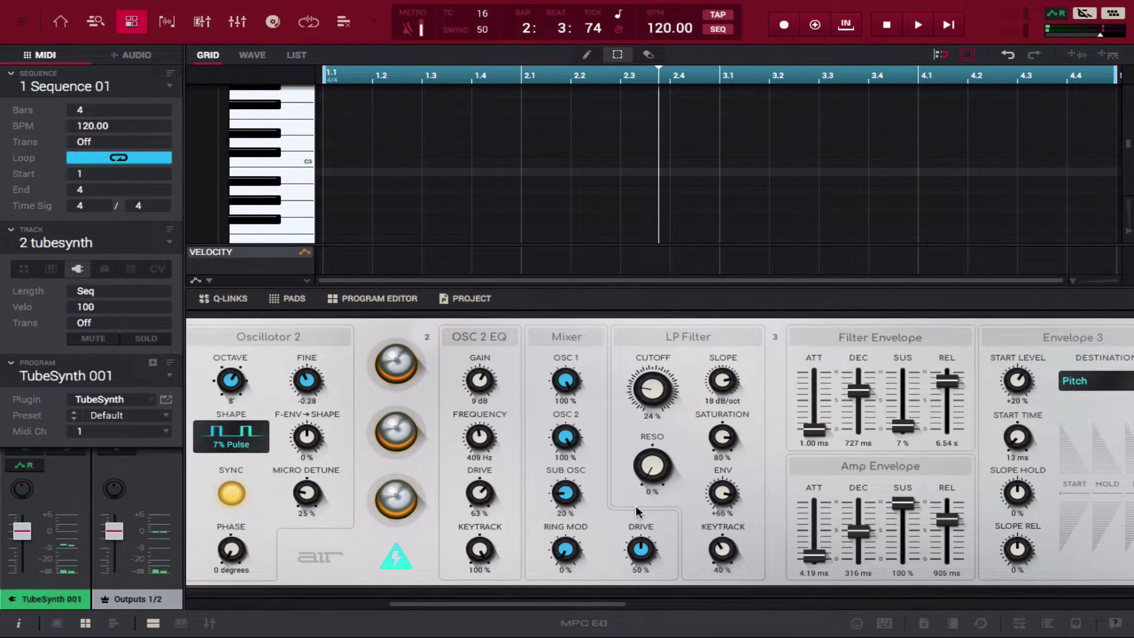
Sweep the LP Filter cutoff to 100 % and back to 25 %, auditioning each setting.
scroll(636, 505, right, 3)
scroll(635, 505, right, 2)
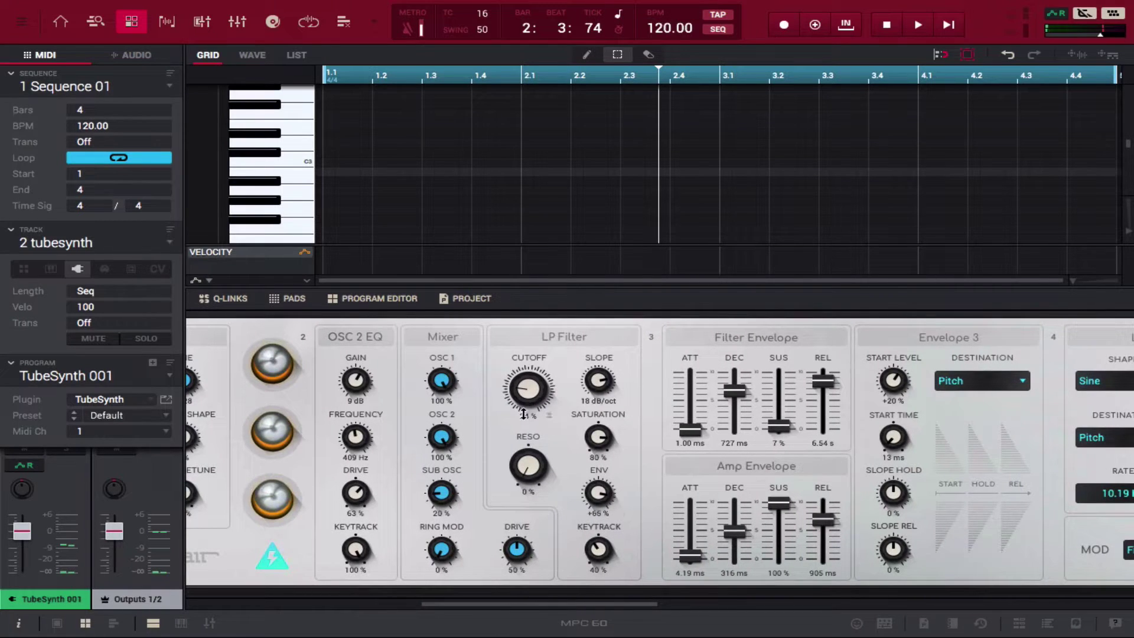
mouse_move(522, 405)
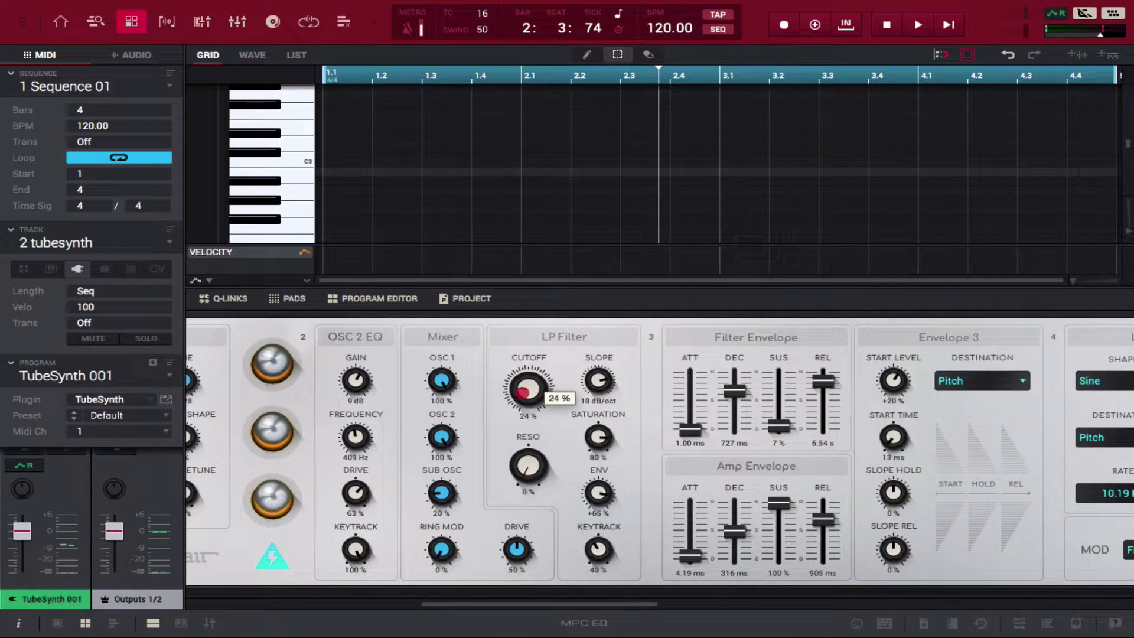
drag(522, 386, 522, 331)
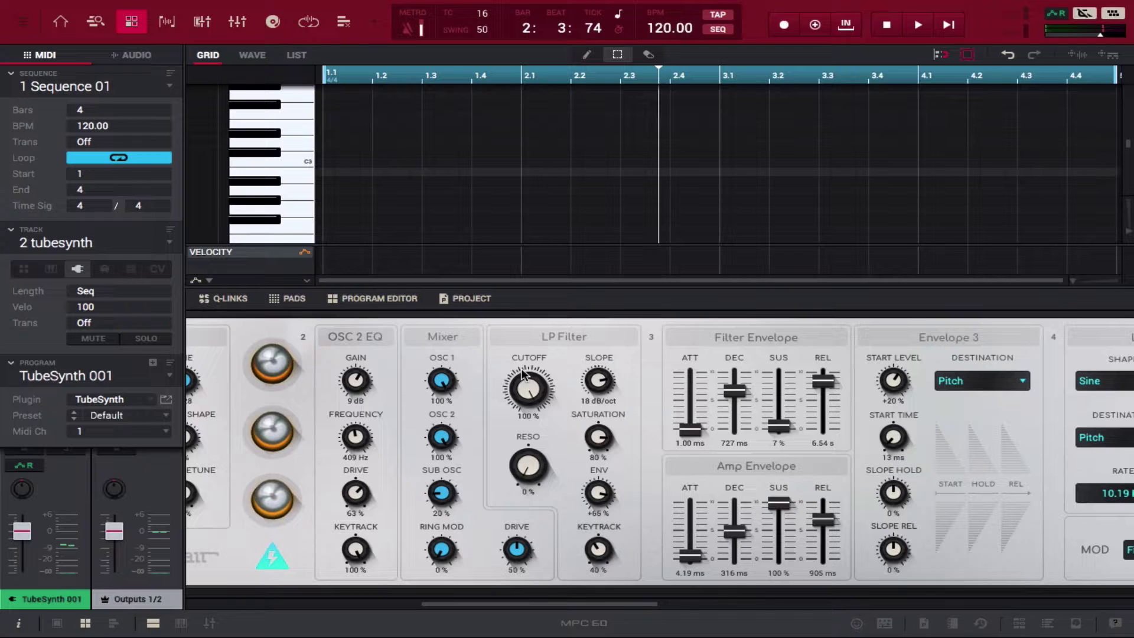
click(300, 171)
mouse_move(529, 389)
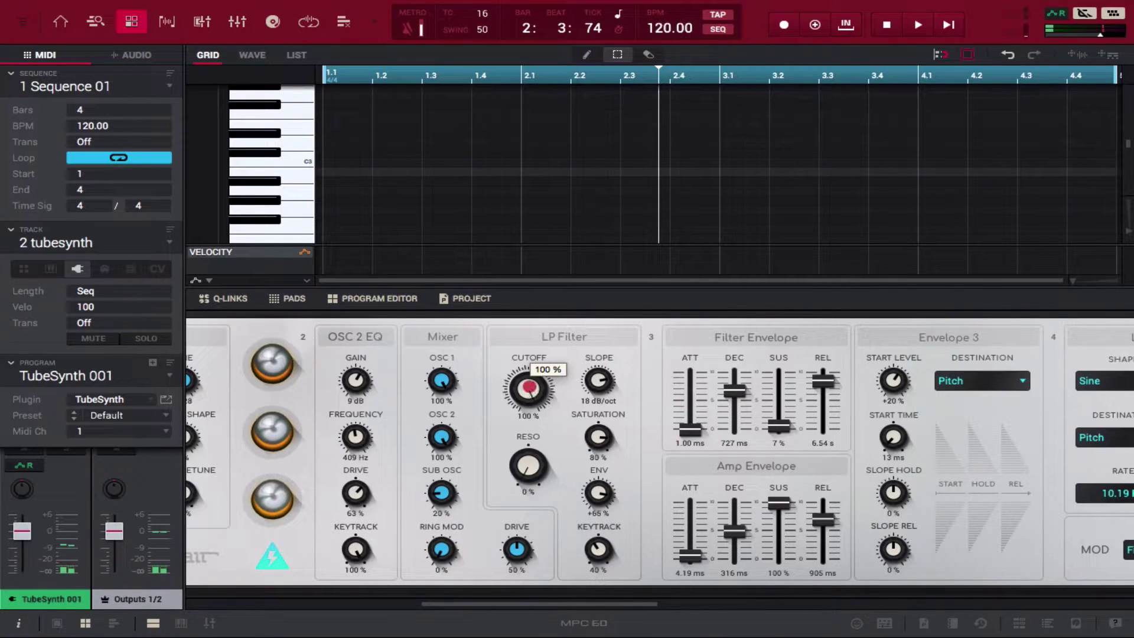
drag(529, 387, 496, 537)
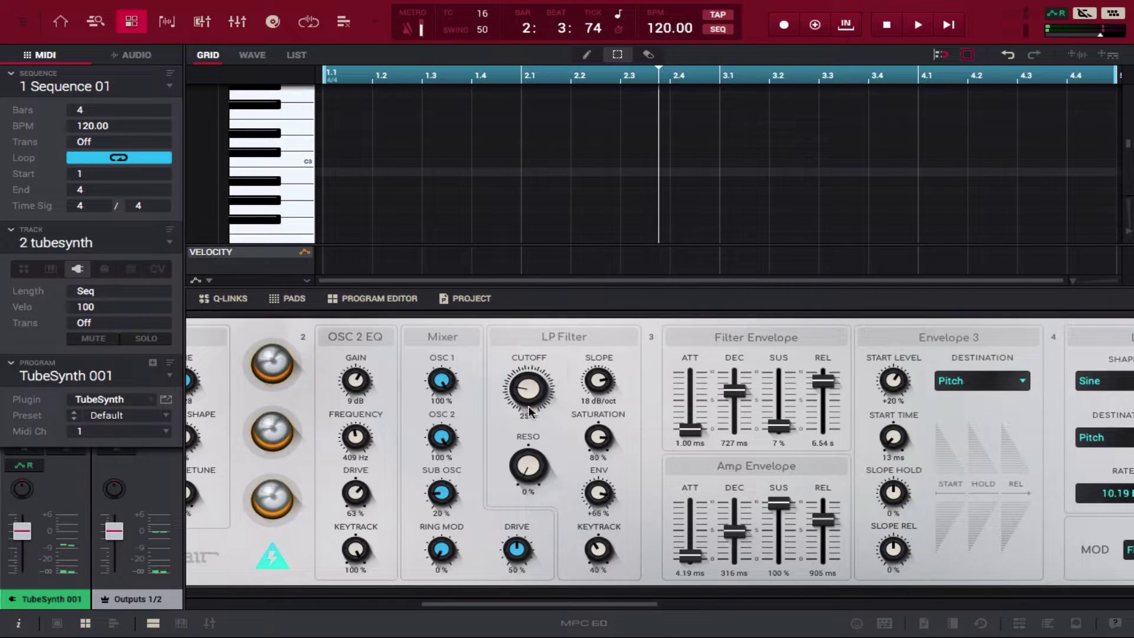
click(305, 176)
Lower the LP Filter saturation to 61 % and audition a few notes.
scroll(305, 176, up, 5)
mouse_move(616, 394)
drag(599, 437, 585, 540)
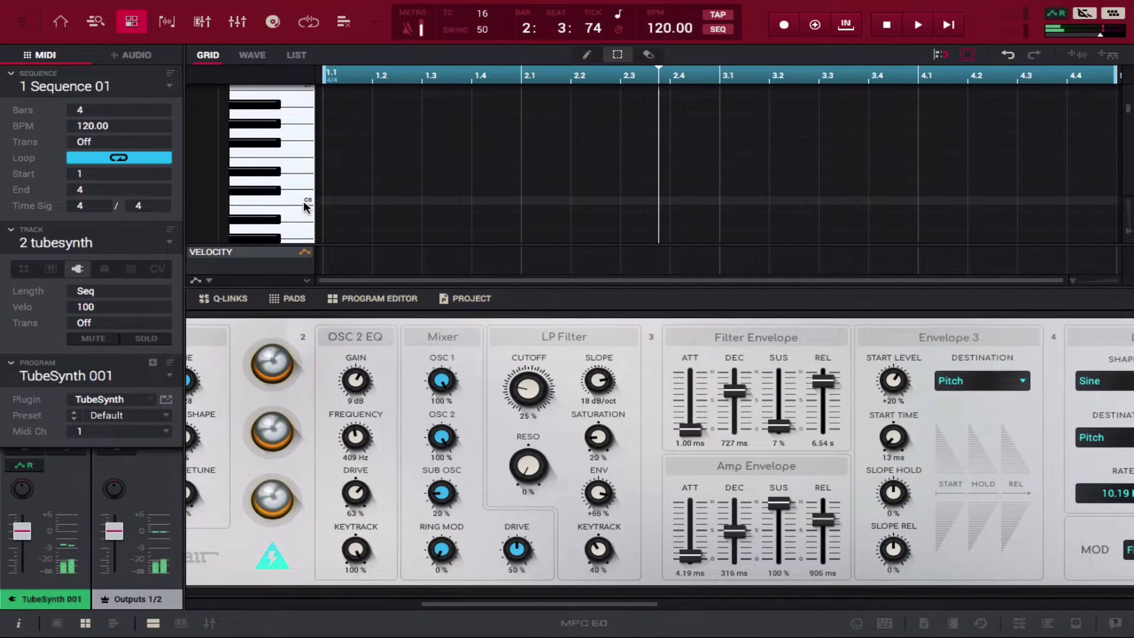
scroll(303, 201, down, 2)
scroll(306, 174, down, 2)
scroll(303, 230, down, 2)
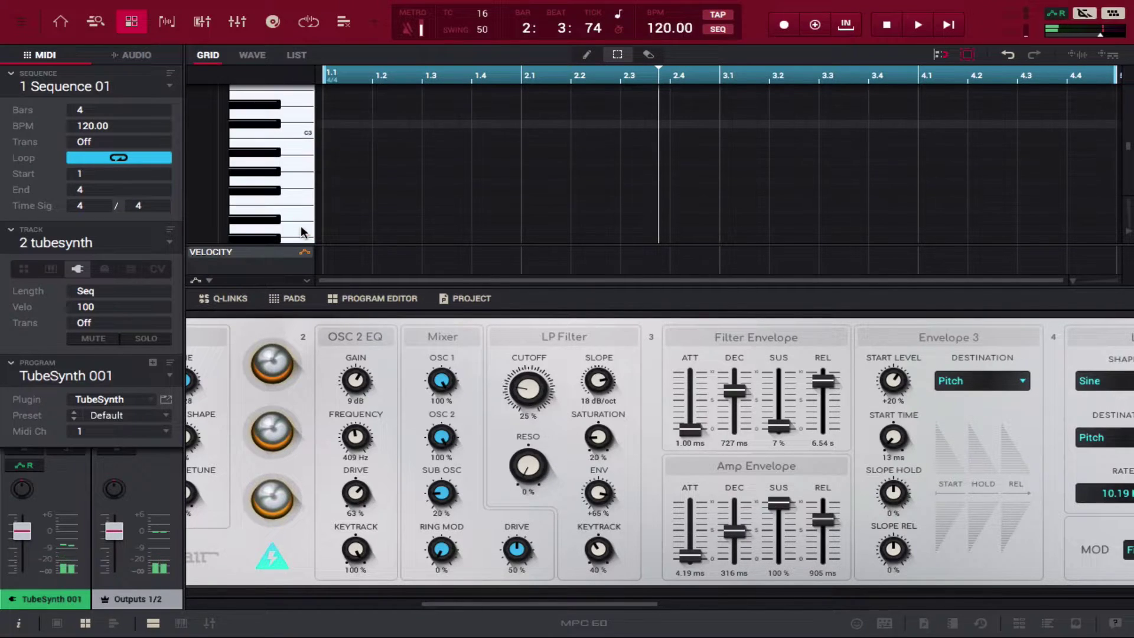
click(300, 131)
click(303, 140)
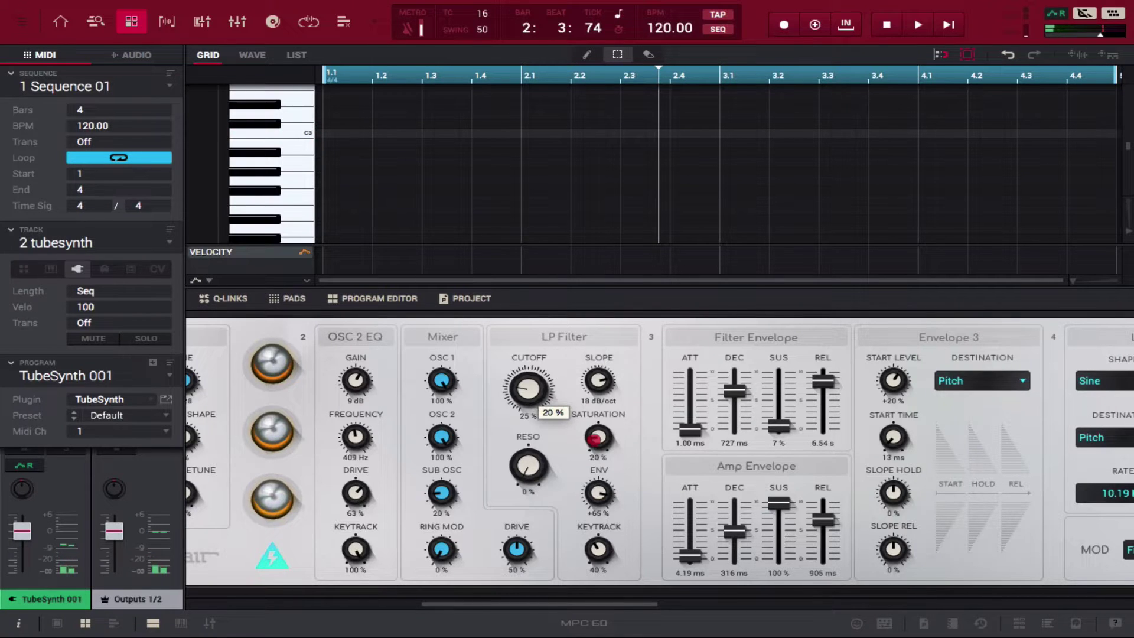
click(303, 131)
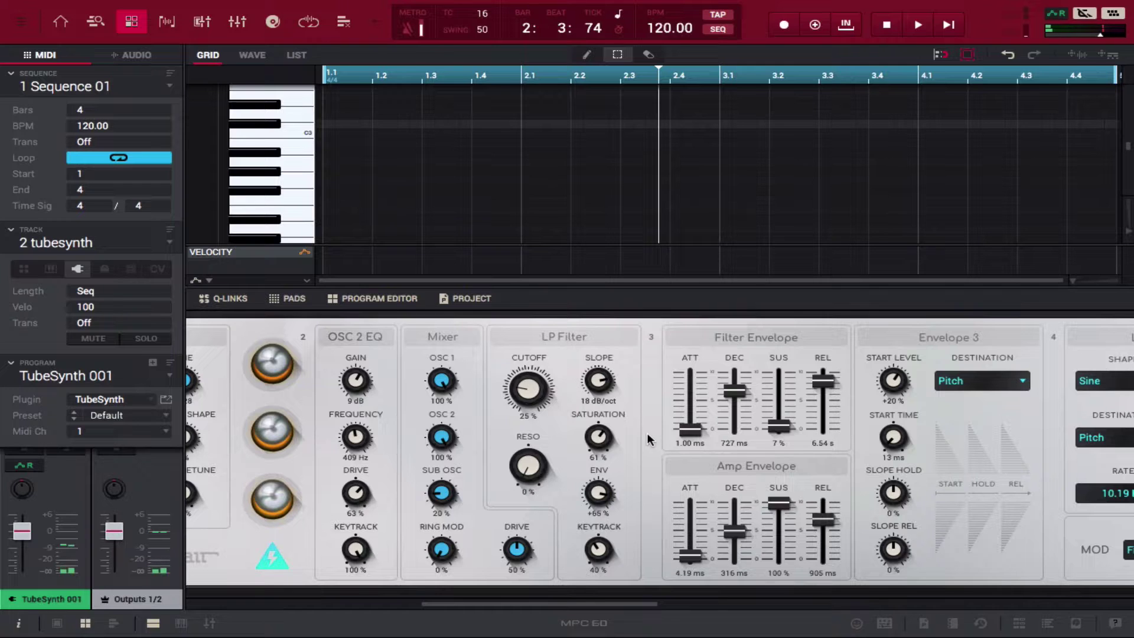
scroll(647, 436, right, 5)
Push the Filter Envelope attack to 1.69 s, settle it at 227 ms, and audition.
scroll(647, 433, right, 2)
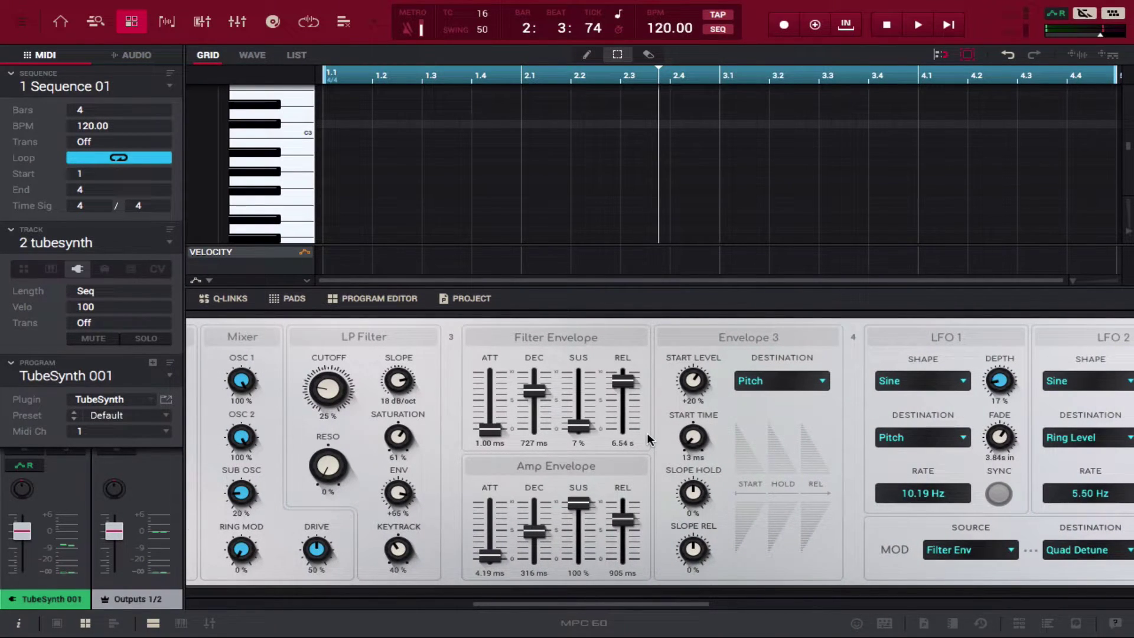
mouse_move(498, 433)
drag(492, 429, 489, 372)
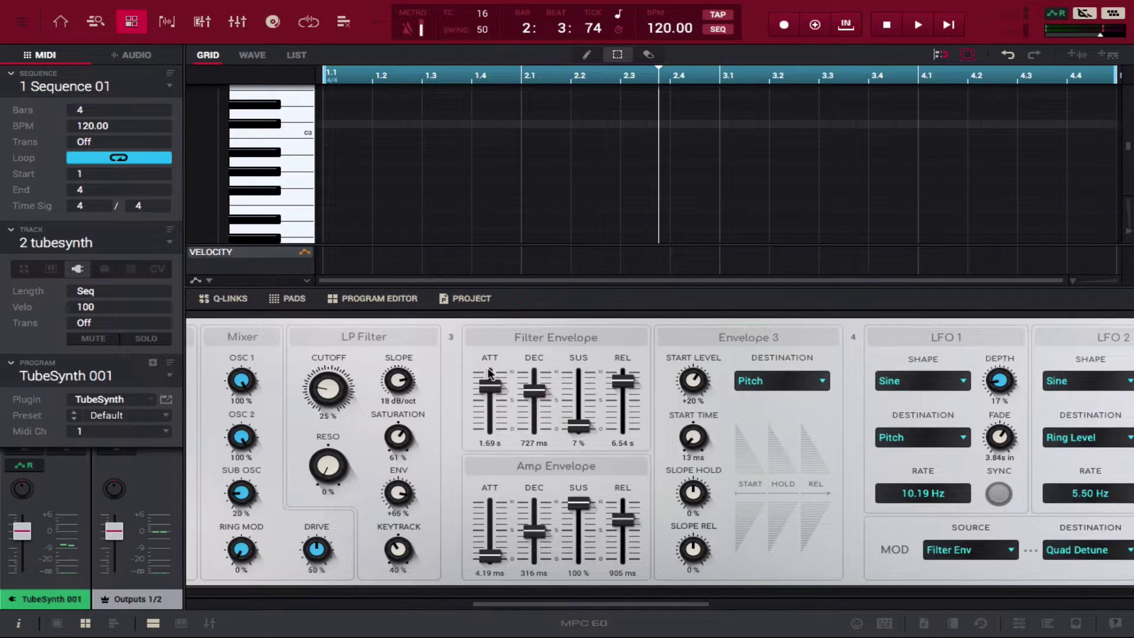
mouse_move(482, 395)
drag(482, 395, 482, 415)
click(307, 130)
click(307, 131)
click(307, 131)
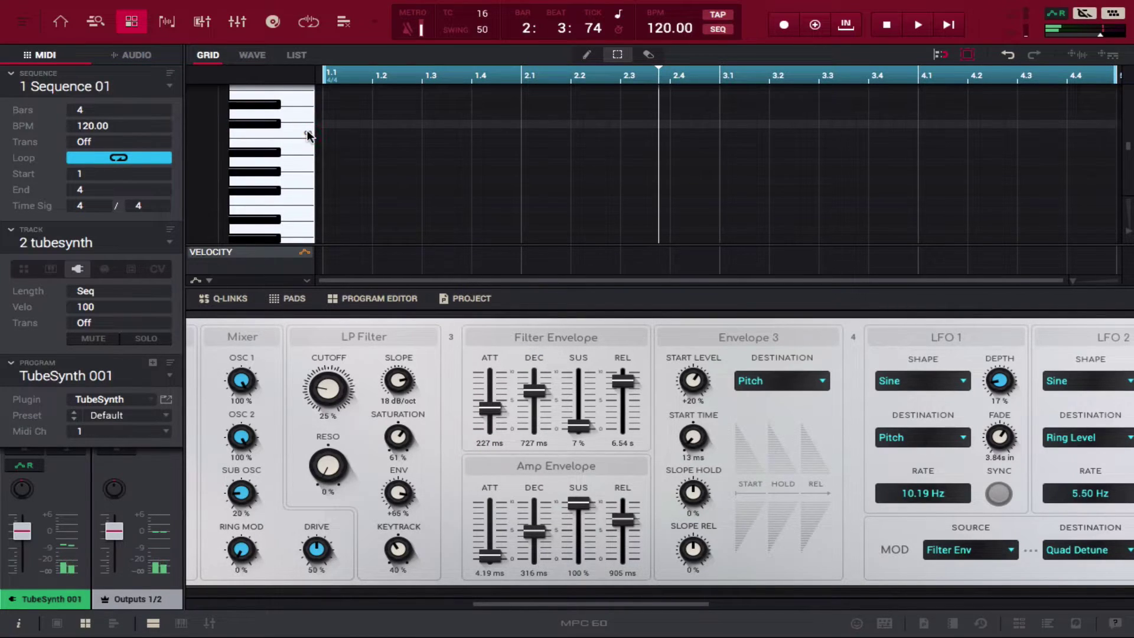
mouse_move(507, 504)
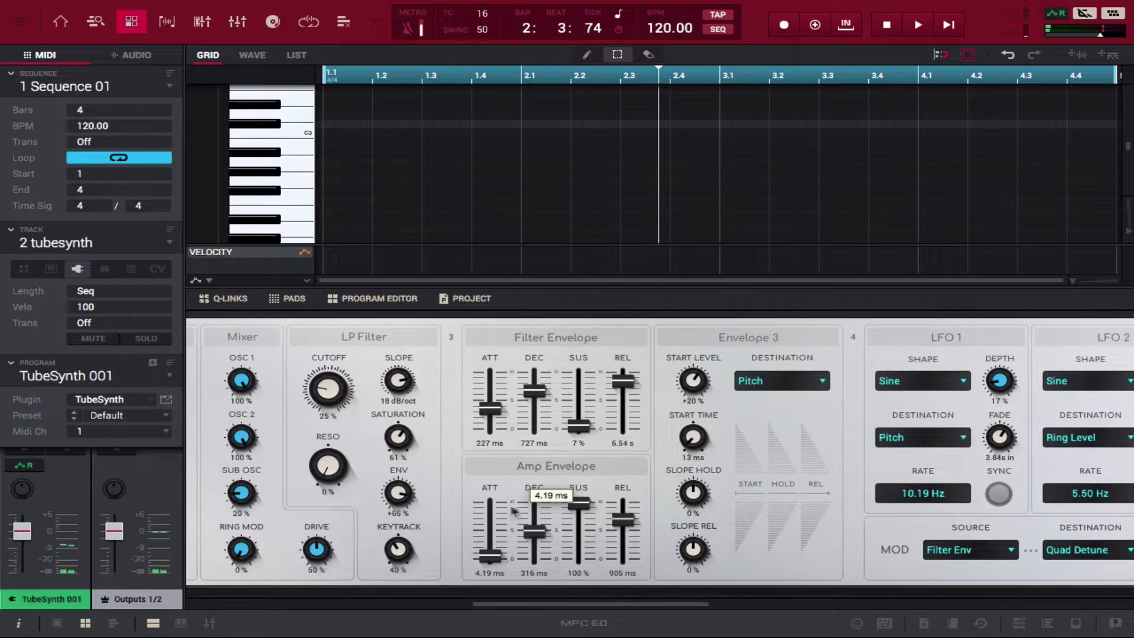
scroll(546, 502, right, 5)
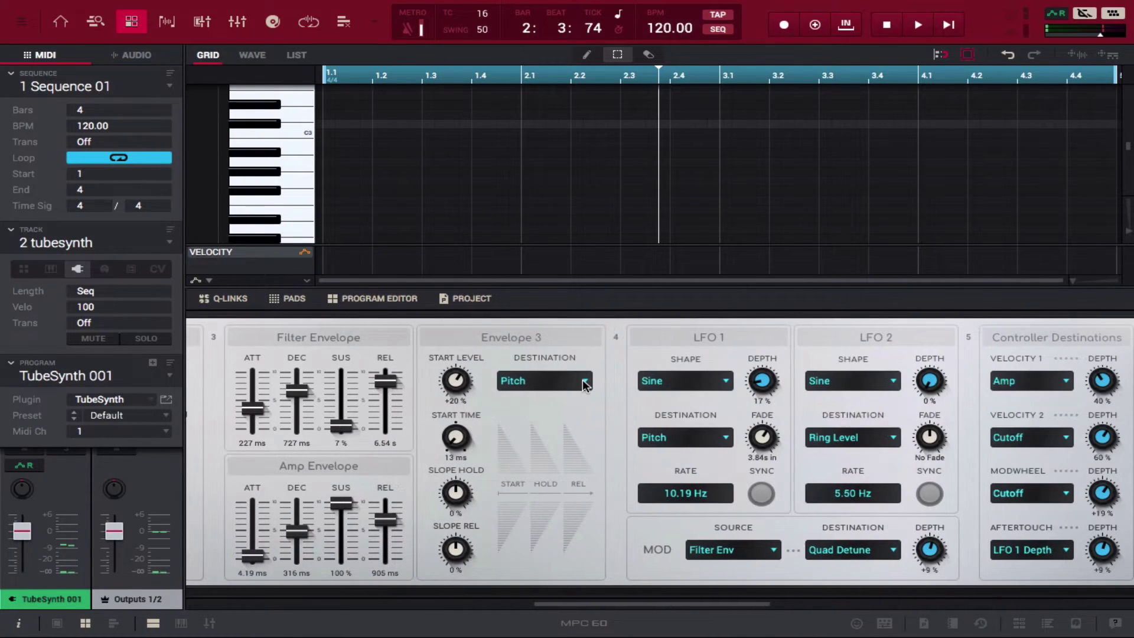
Try routing Envelope 3 to LFO 1 Rate, then Quad Detune, auditioning each.
click(585, 384)
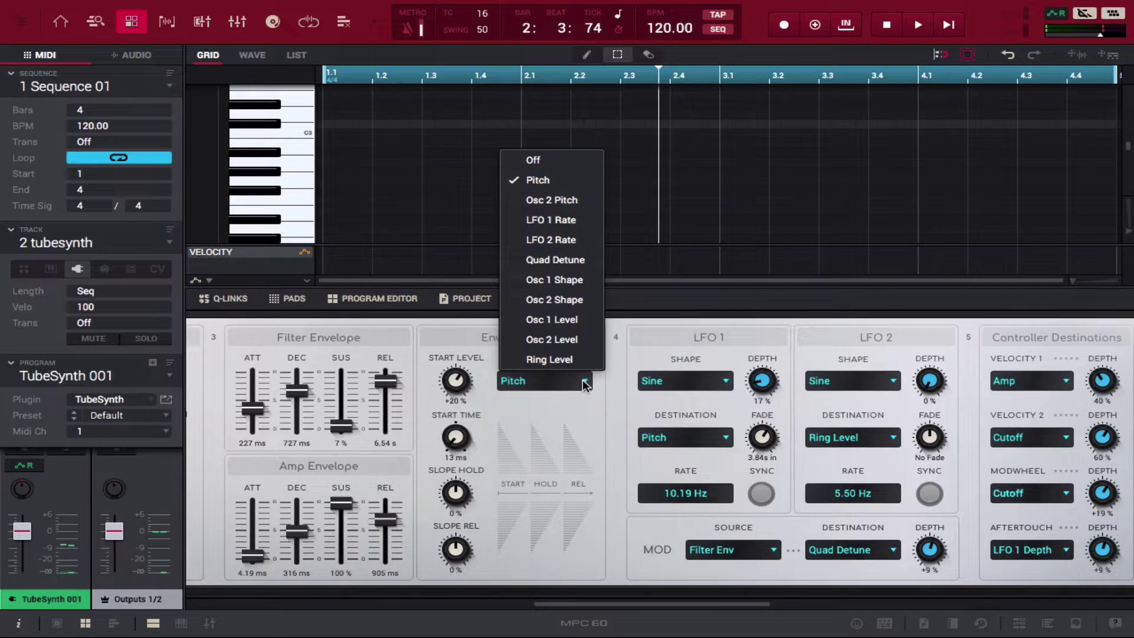
click(567, 220)
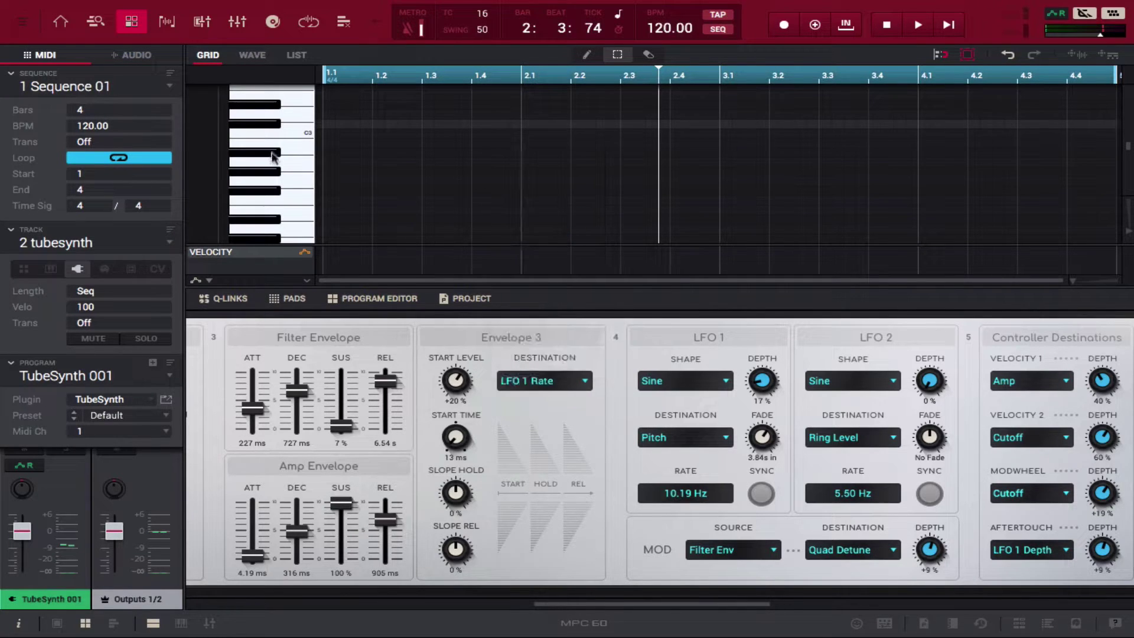
click(299, 134)
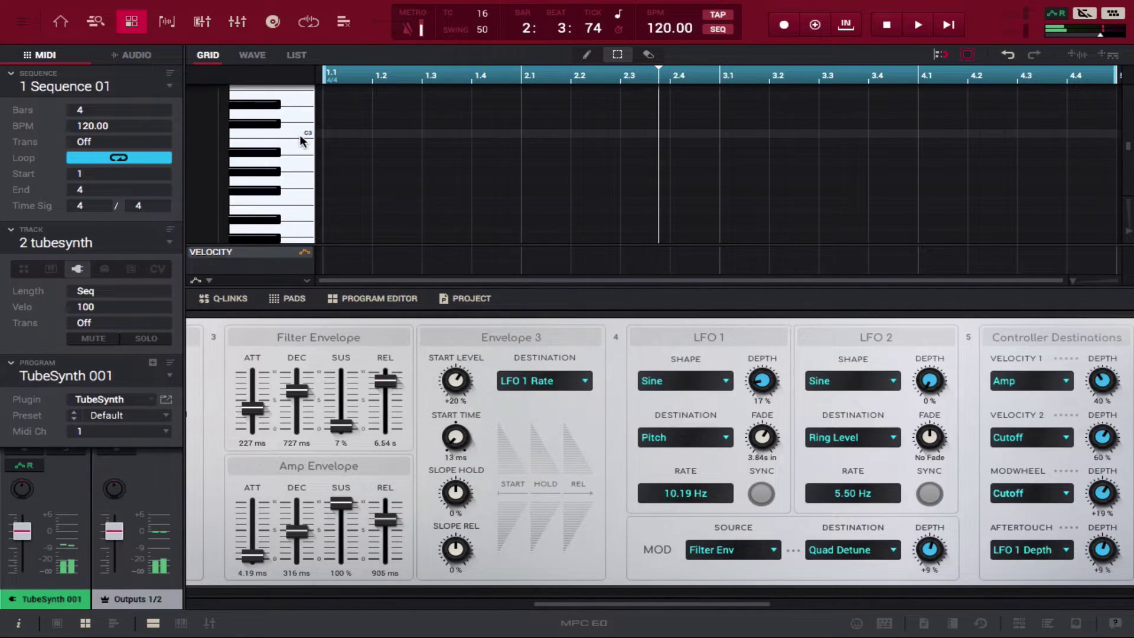
click(527, 390)
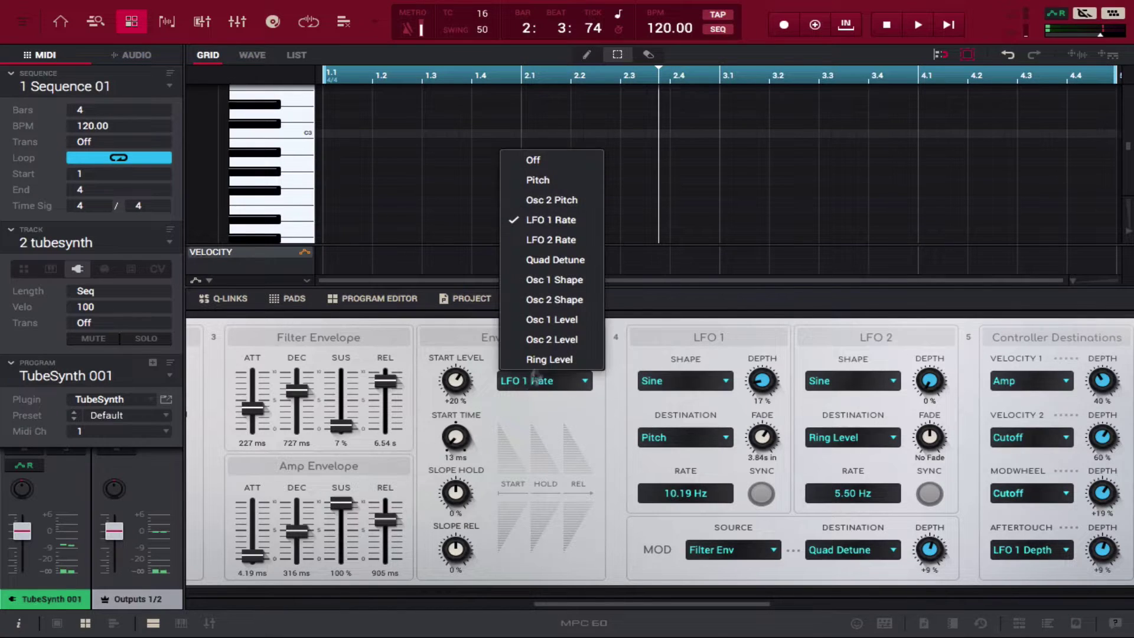
click(559, 259)
click(288, 132)
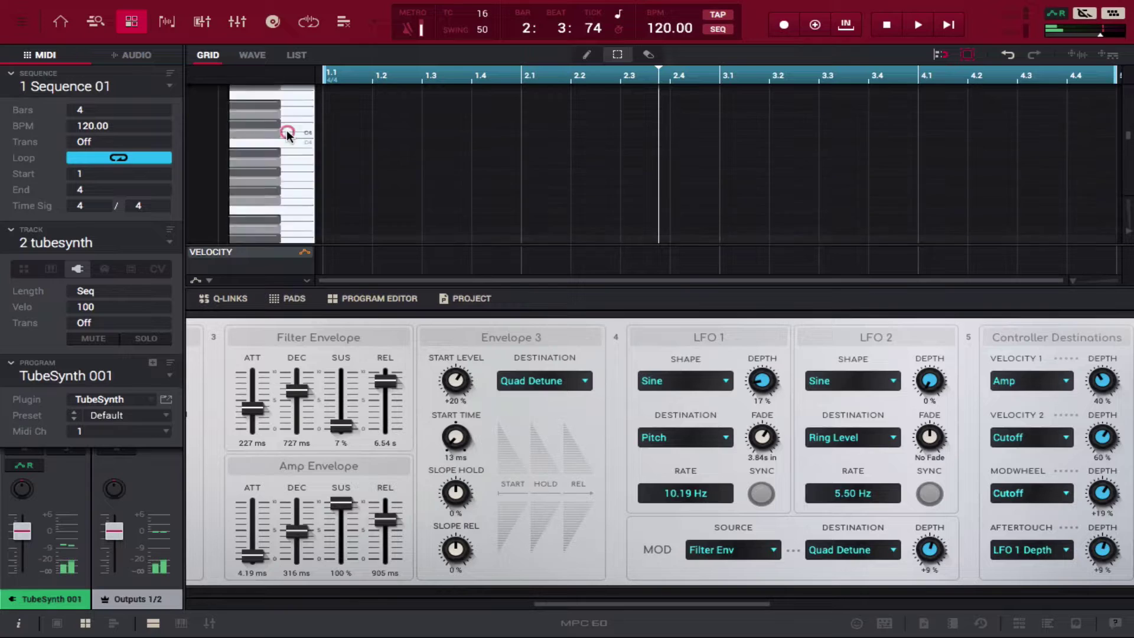
scroll(288, 133, up, 3)
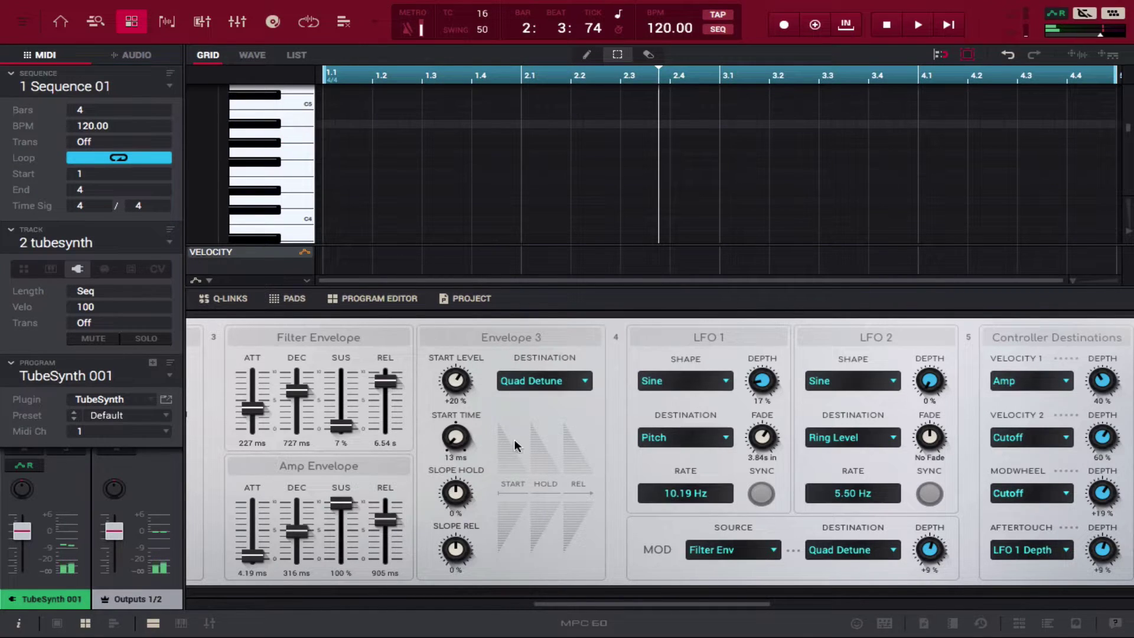
scroll(514, 439, right, 5)
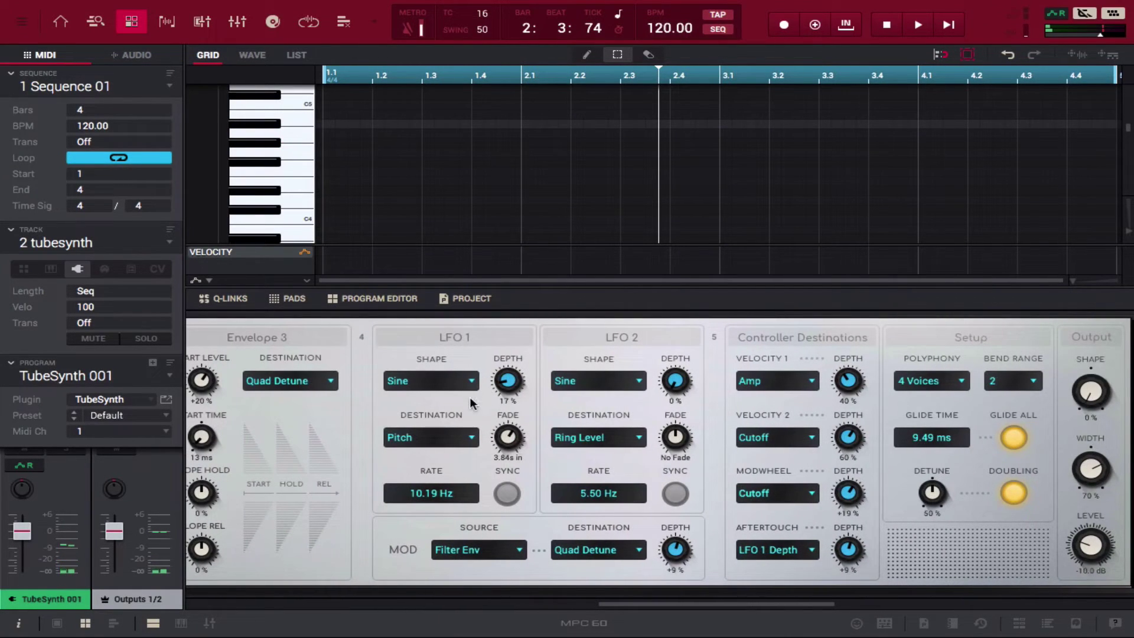
Set LFO 1 to square, then S & H, and raise its rate to 20.00 Hz.
click(467, 379)
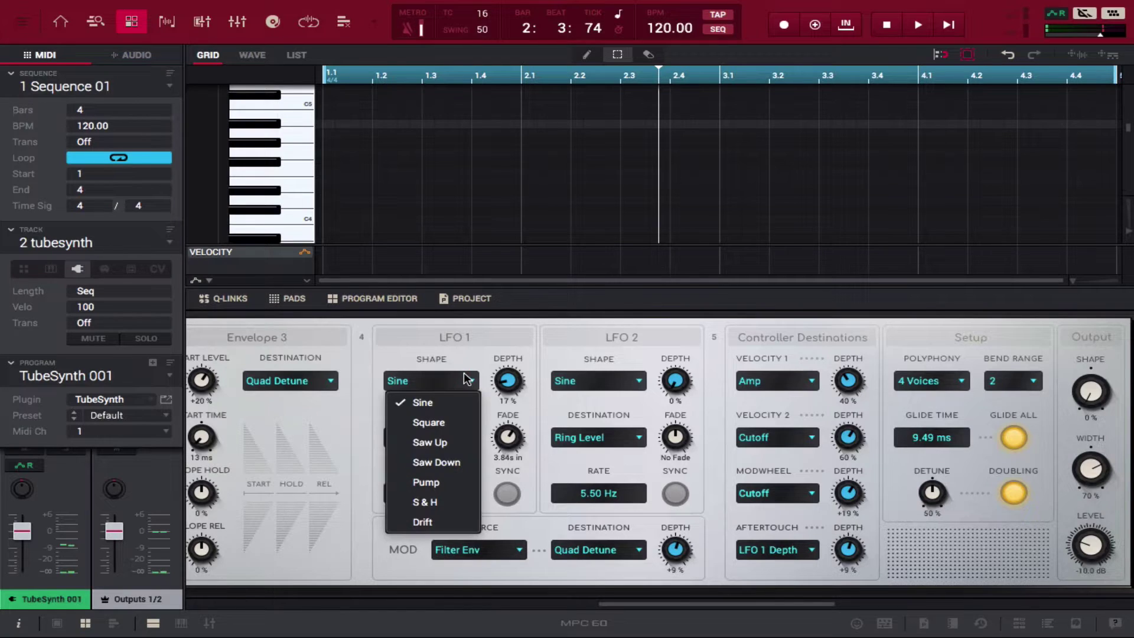
click(429, 422)
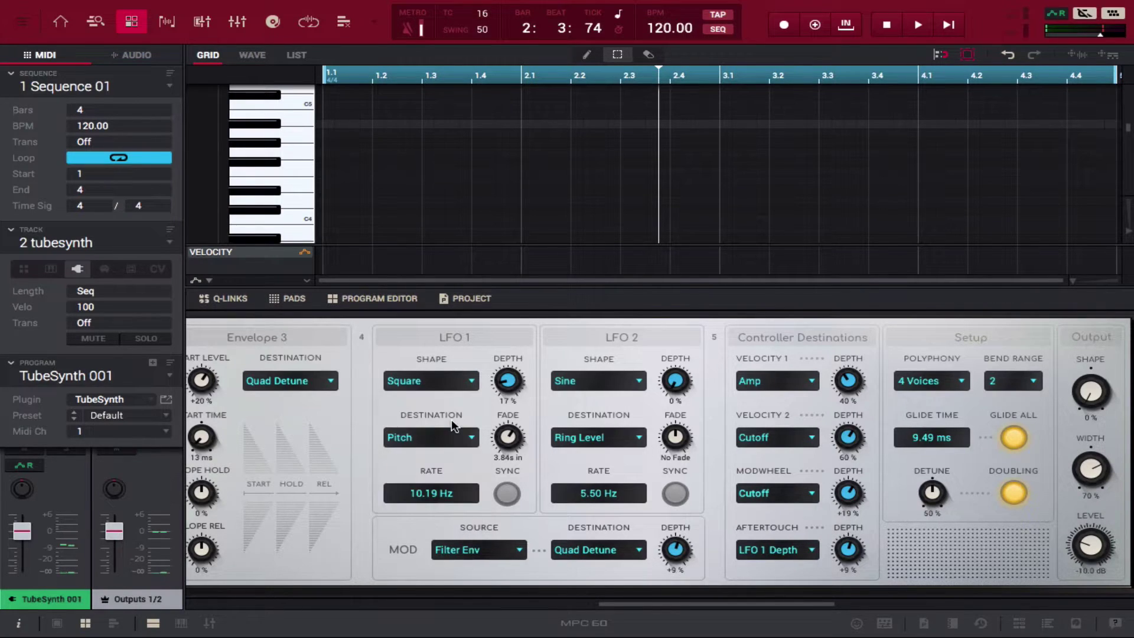
click(303, 114)
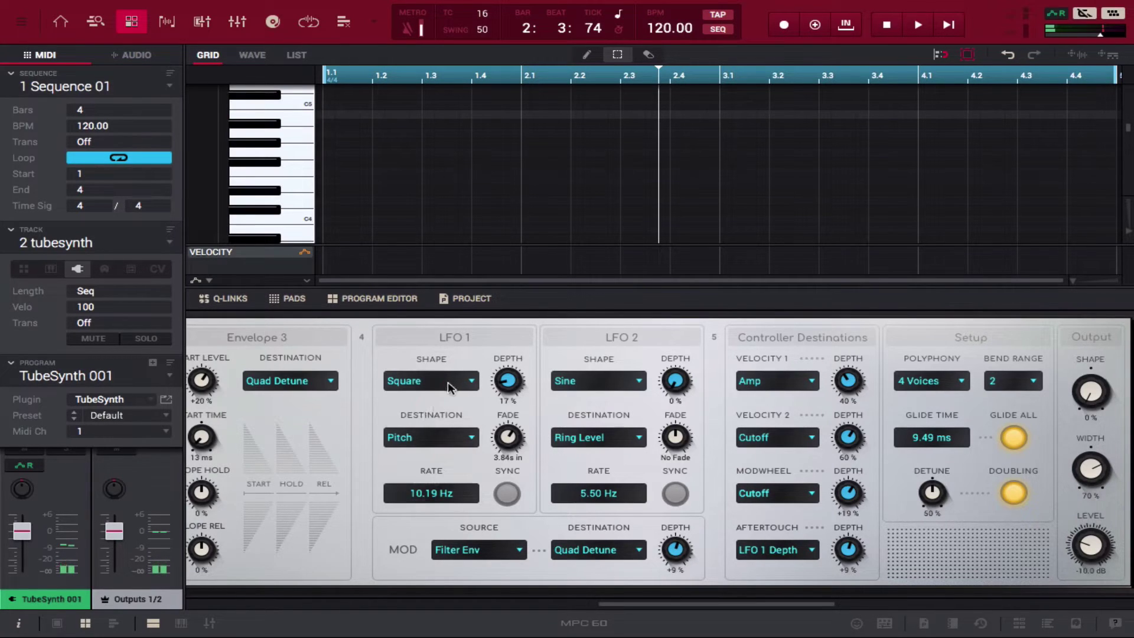
click(467, 380)
click(426, 493)
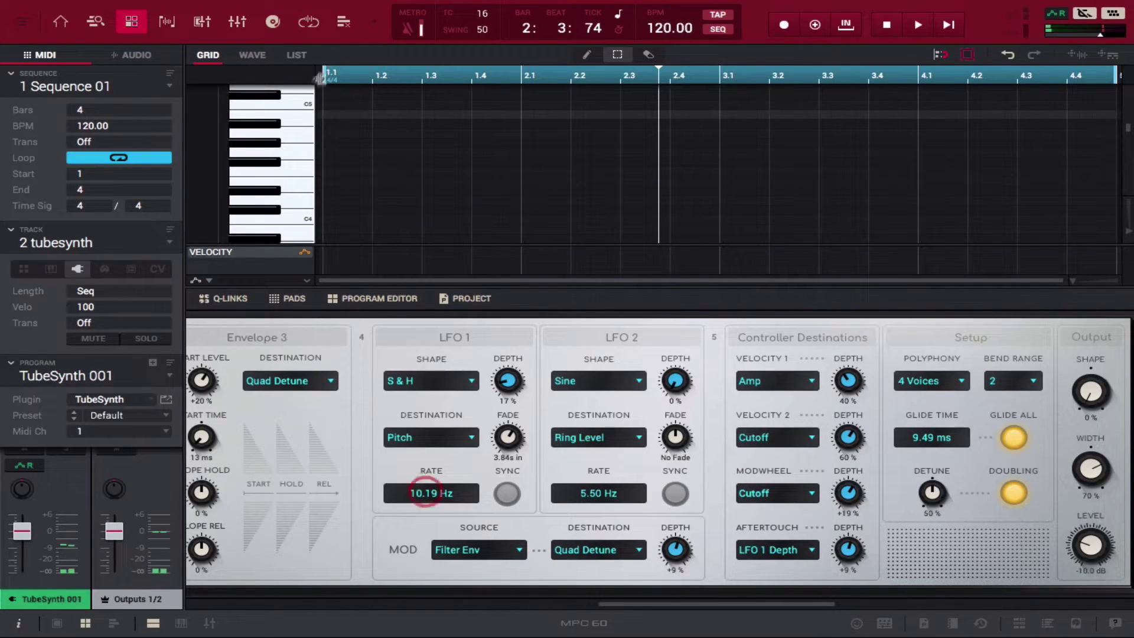
click(303, 119)
click(303, 120)
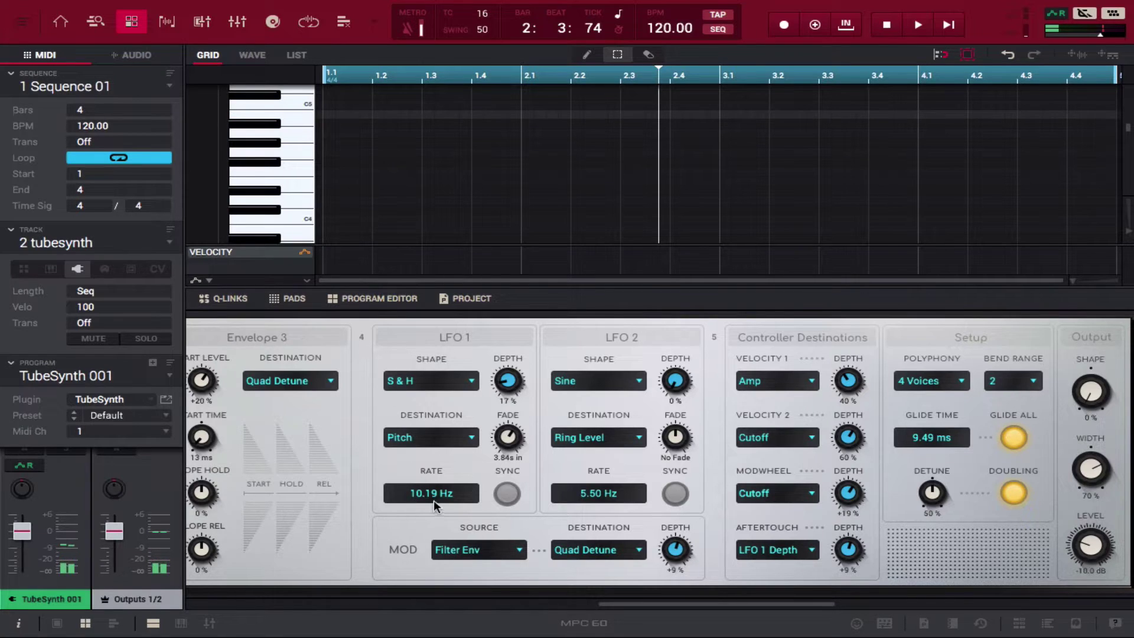
drag(434, 493, 473, 488)
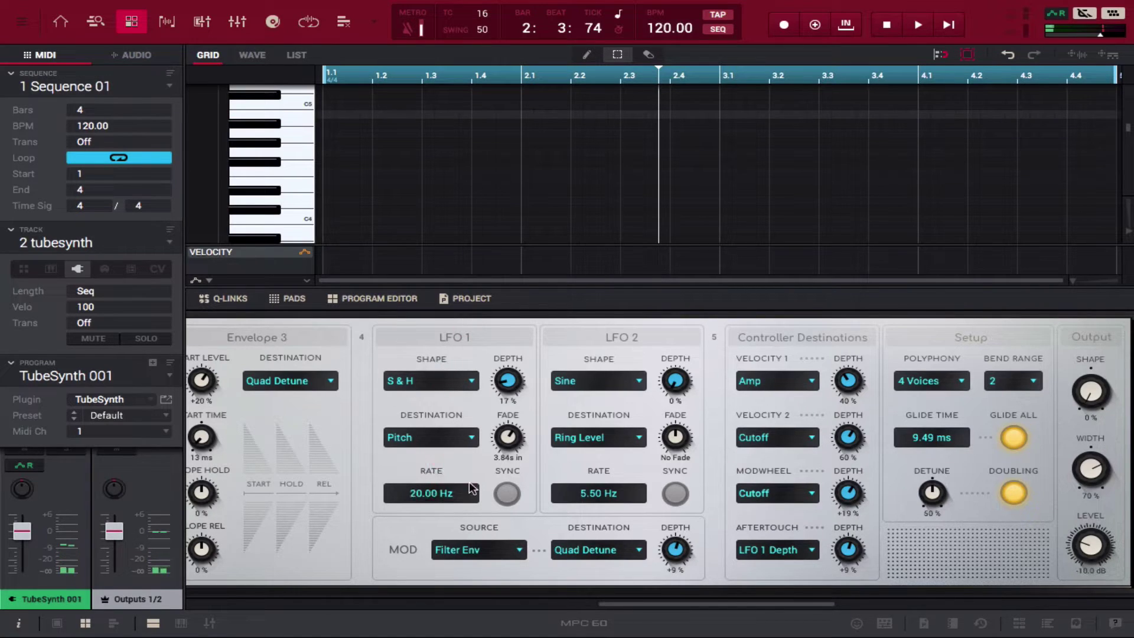
click(290, 149)
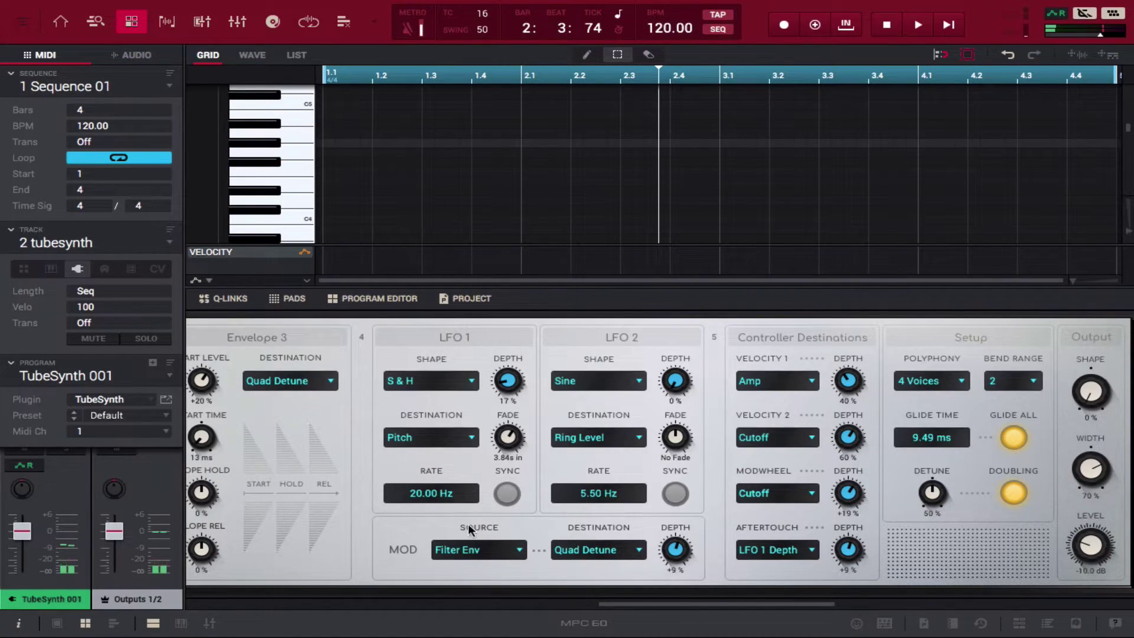
Route Envelope 3's destination to Osc 1 Level.
click(316, 385)
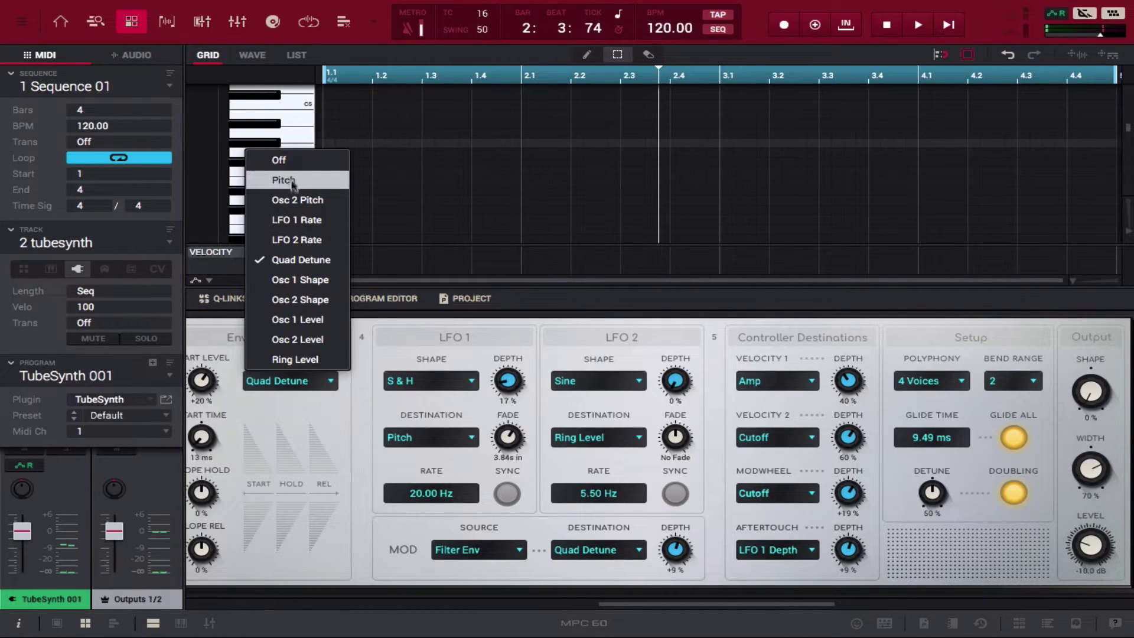
click(298, 319)
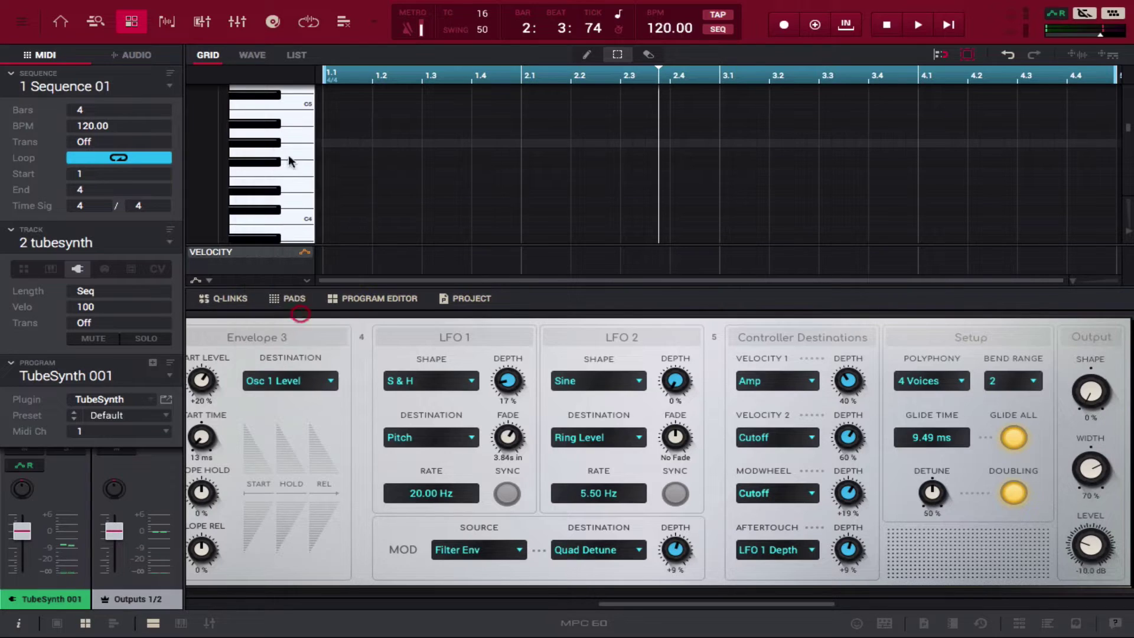
scroll(785, 441, right, 3)
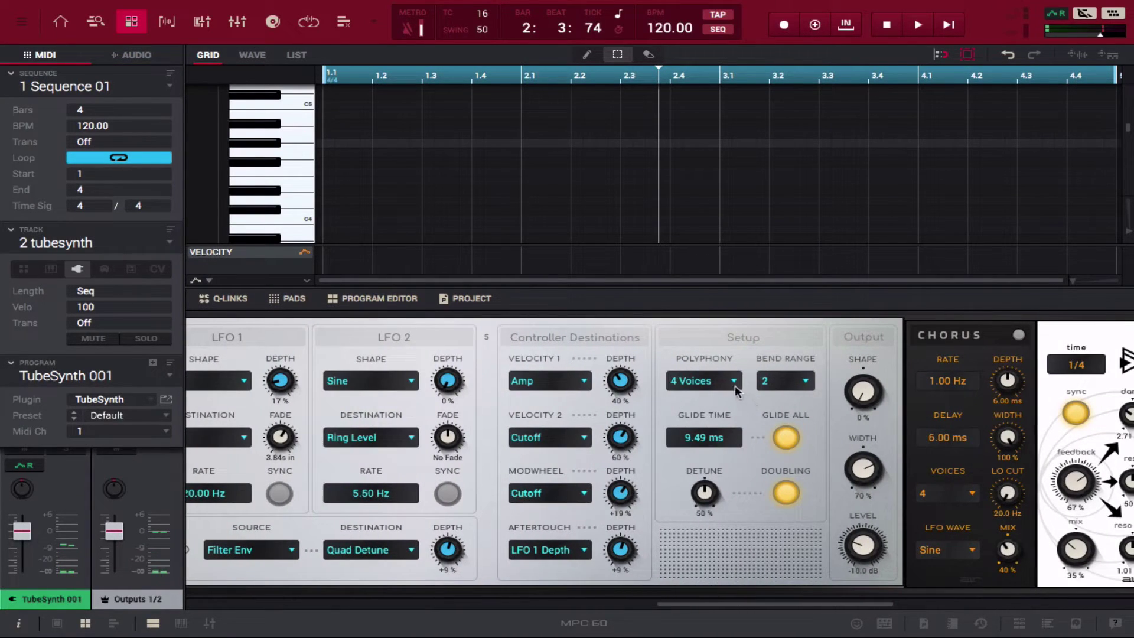
Set Polyphony to 2 Voices and play a note to hear it.
click(734, 383)
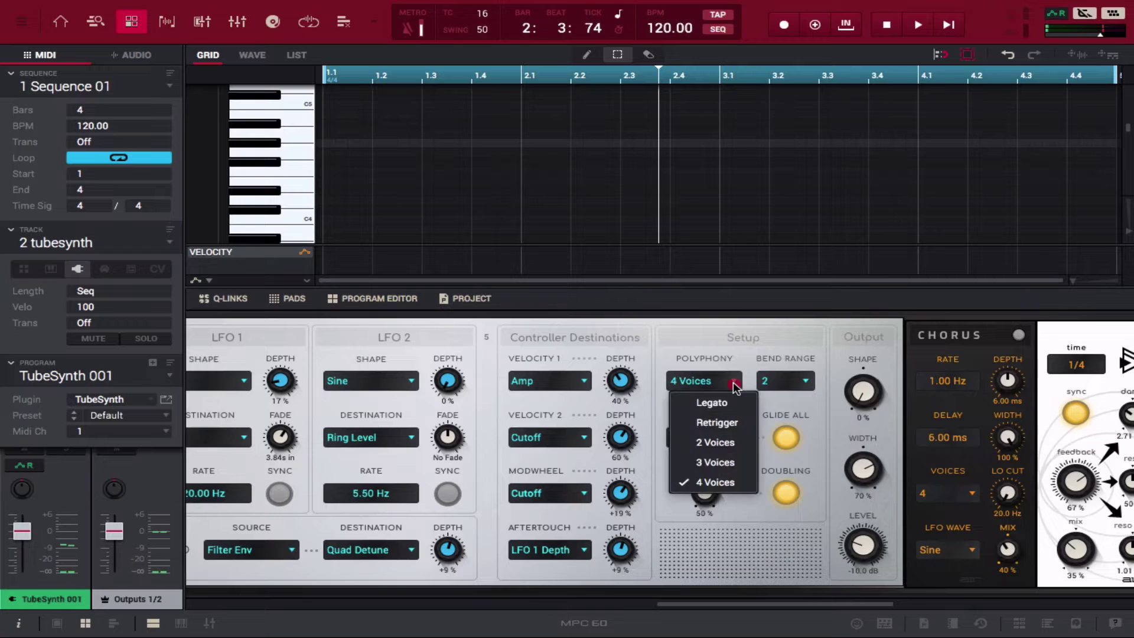
click(716, 442)
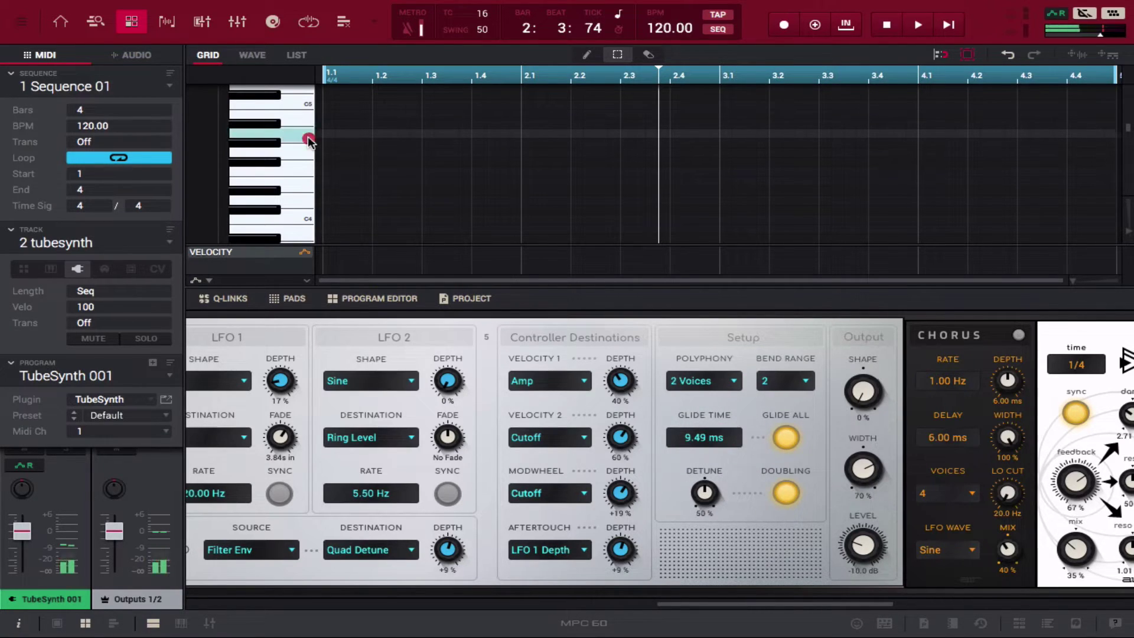
click(309, 137)
Raise Glide Time from 9.49 ms to 100 s and play notes to hear it.
drag(704, 437, 704, 355)
click(298, 134)
click(298, 133)
click(297, 134)
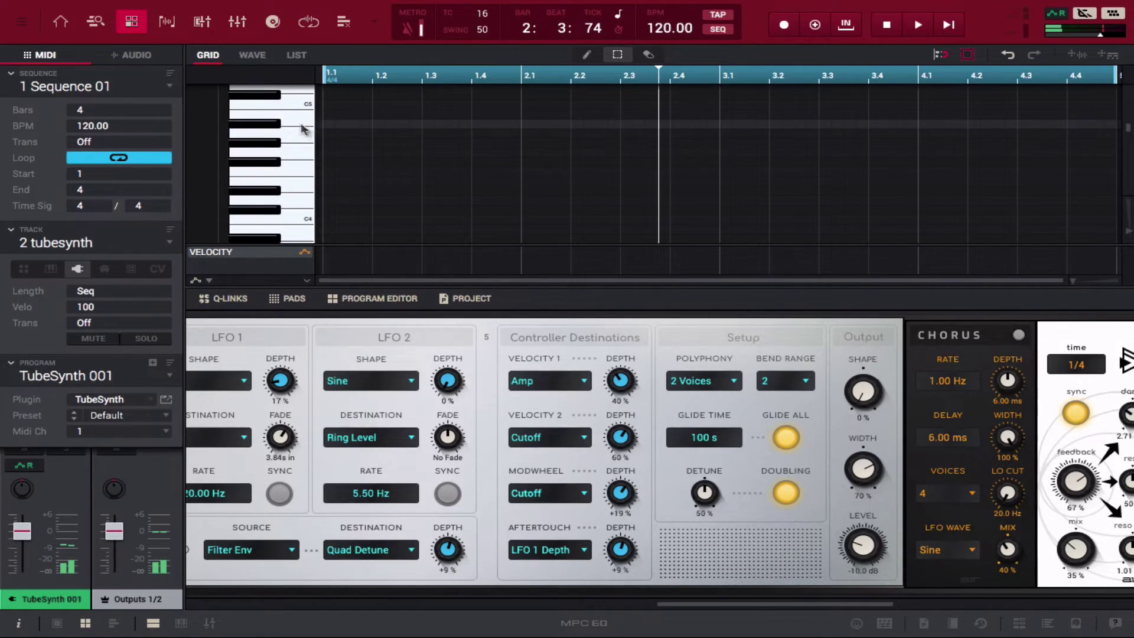
scroll(740, 436, right, 5)
scroll(740, 431, right, 12)
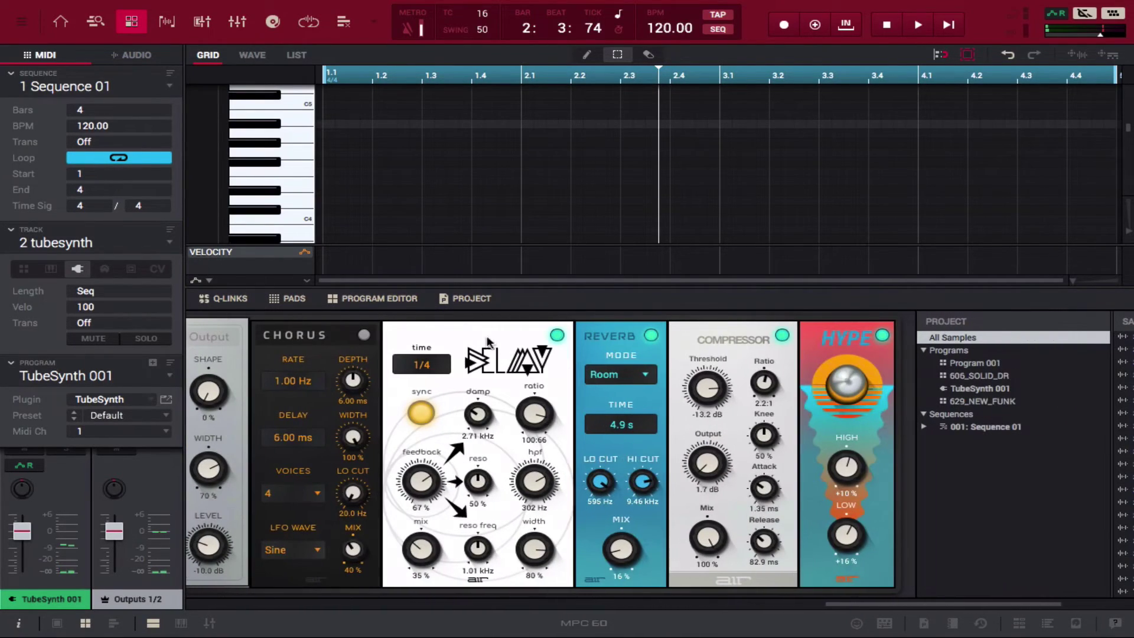
Enable Chorus, then toggle Delay and Reverb off and back on while auditioning notes.
click(365, 335)
click(282, 184)
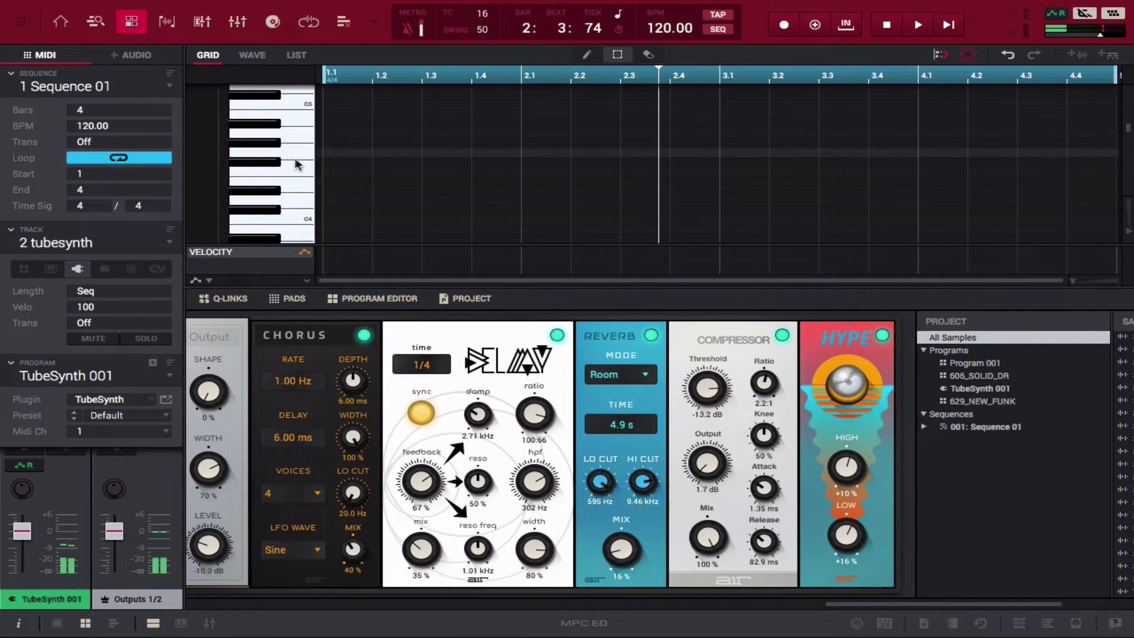
click(558, 336)
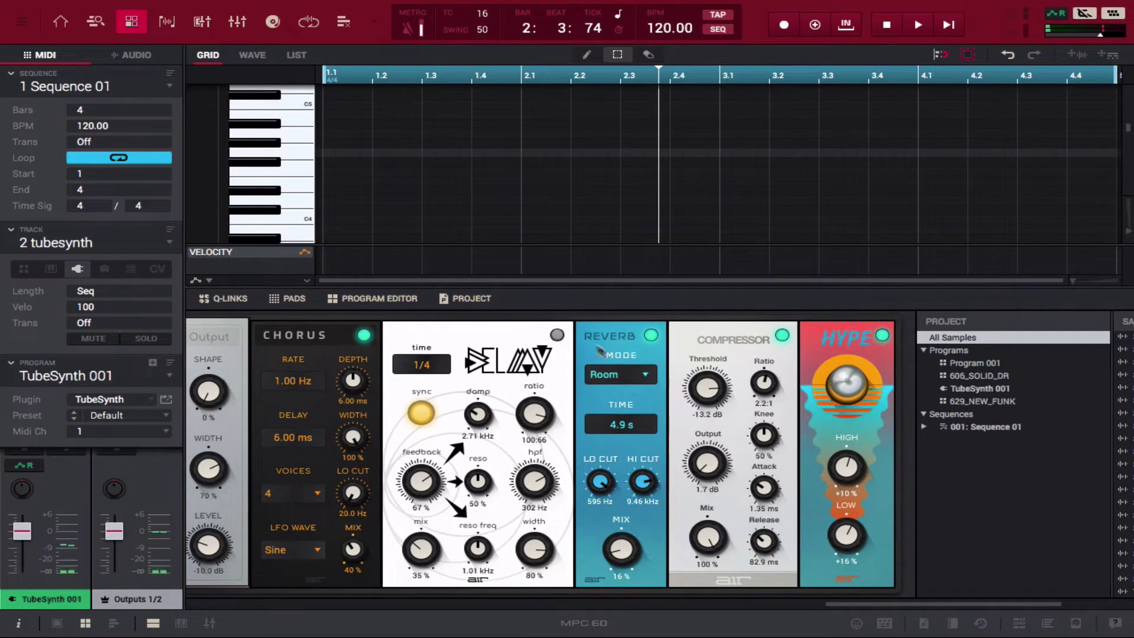
click(650, 335)
click(293, 157)
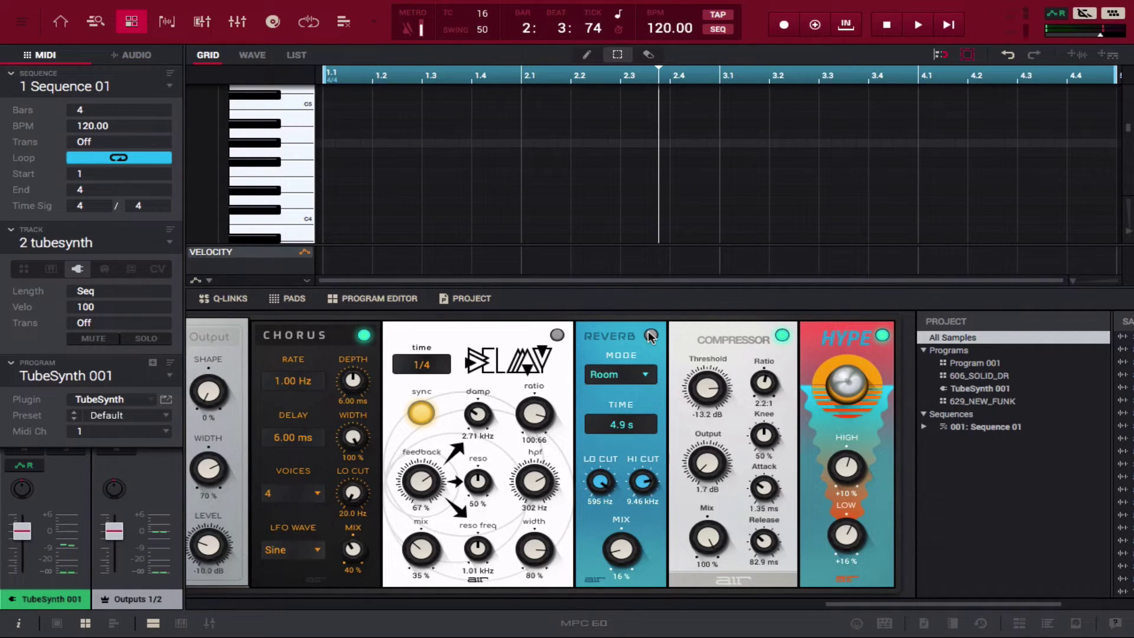
click(301, 152)
click(557, 335)
click(305, 157)
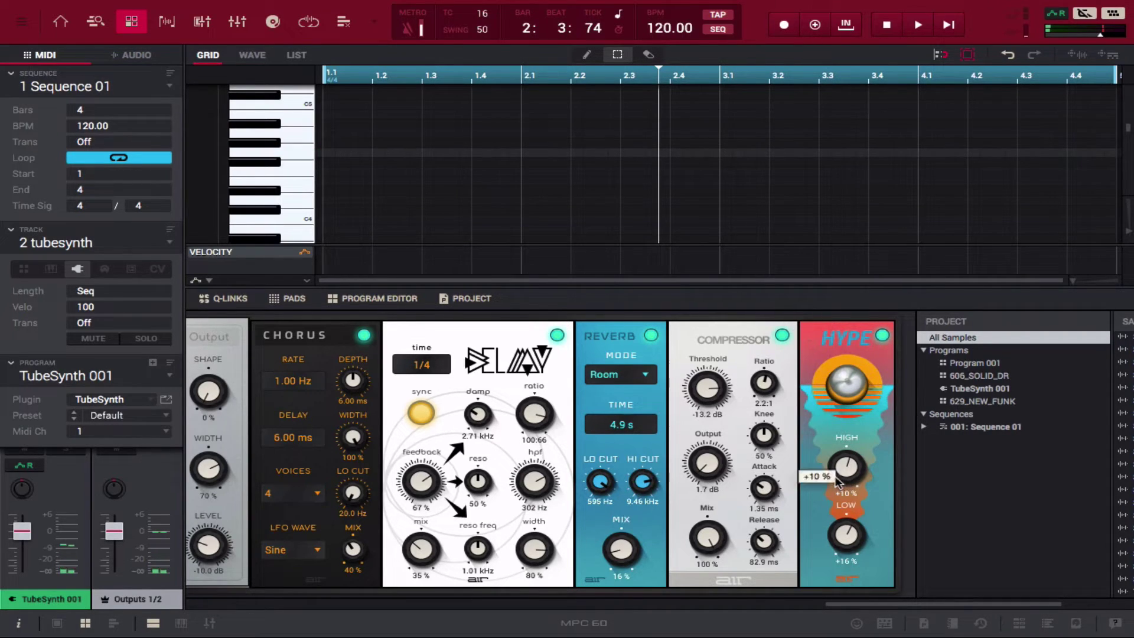
scroll(836, 481, right, 1)
mouse_move(836, 481)
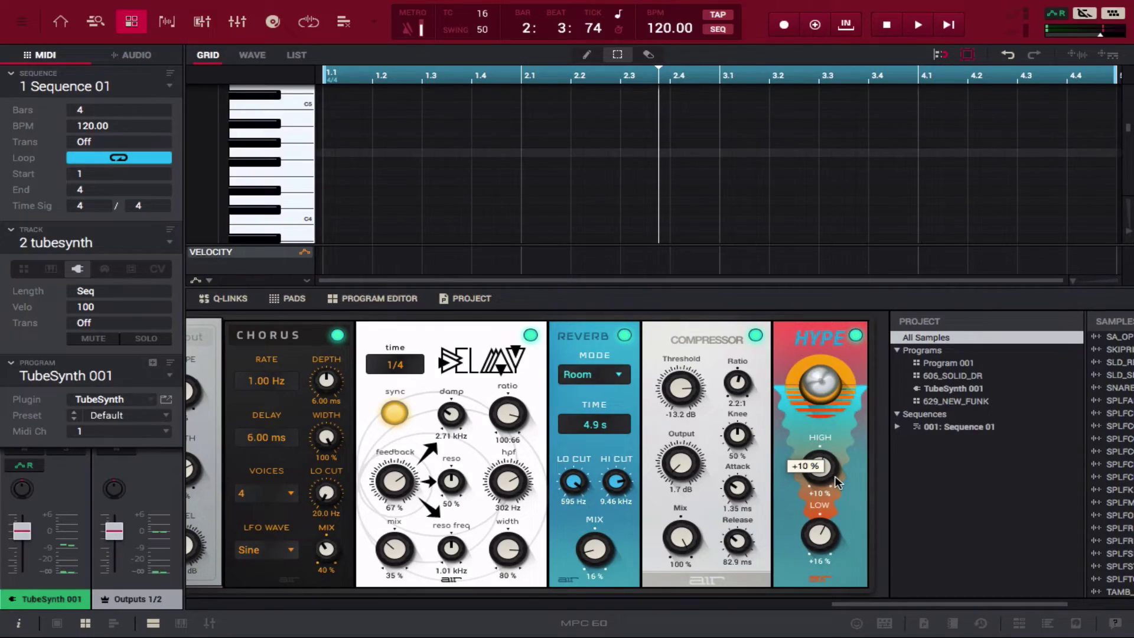
scroll(835, 480, left, 10)
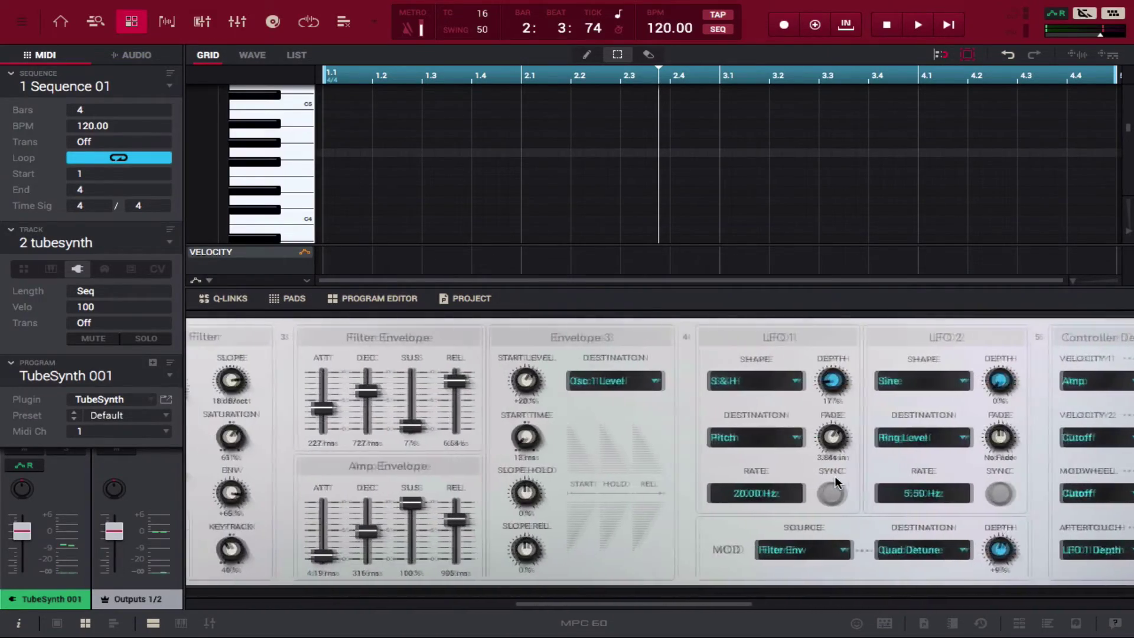
scroll(835, 476, left, 10)
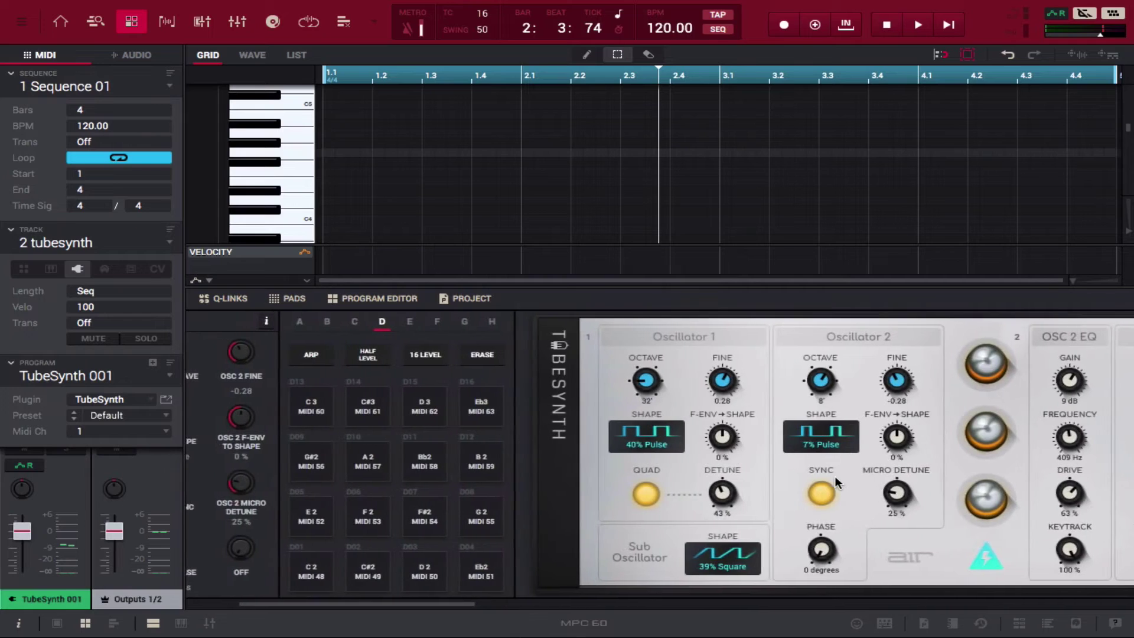
scroll(835, 476, left, 3)
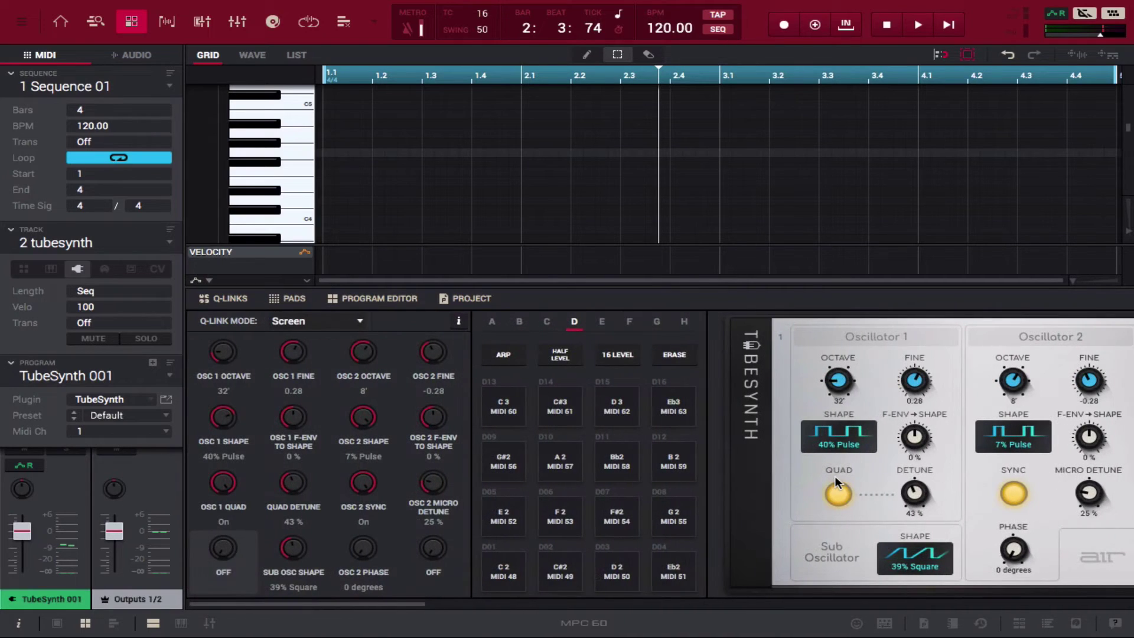
click(136, 400)
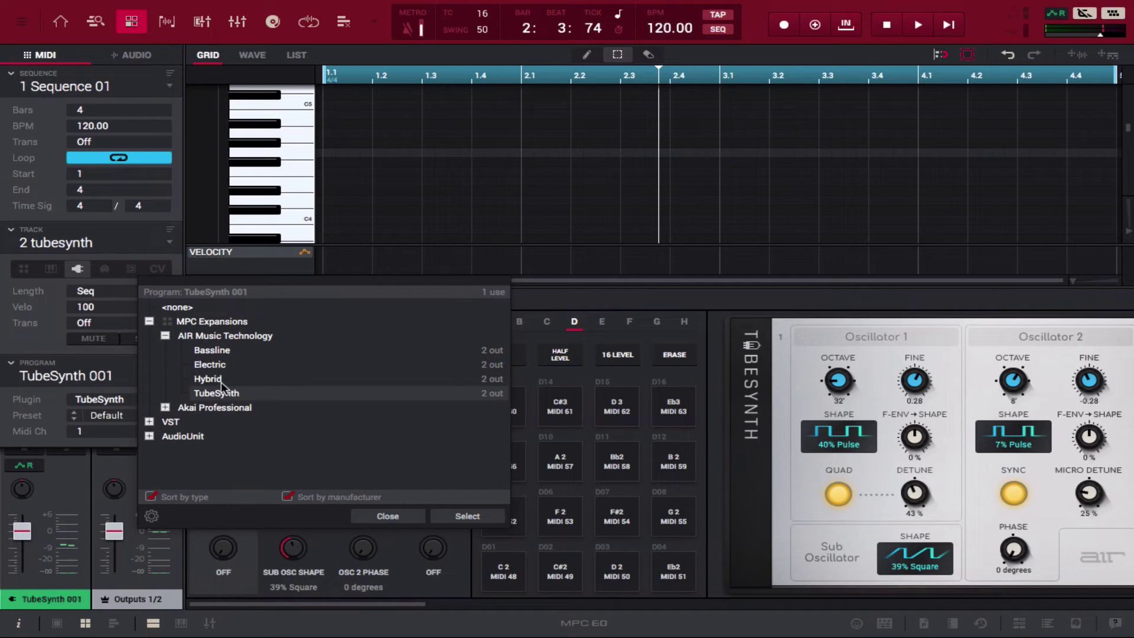
click(366, 518)
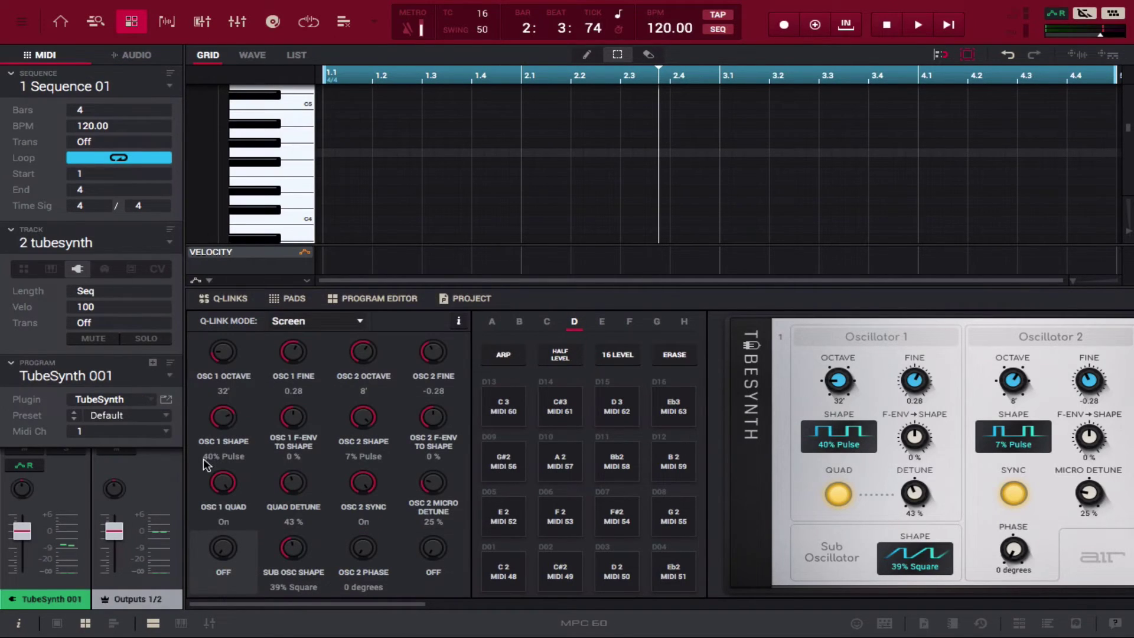
click(166, 400)
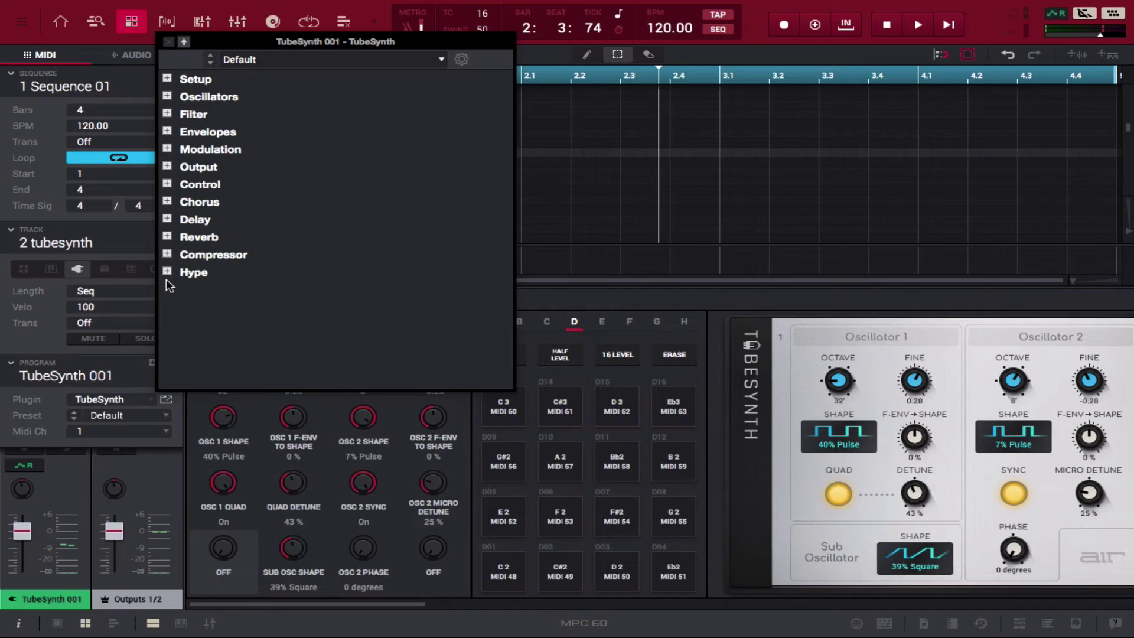
click(167, 203)
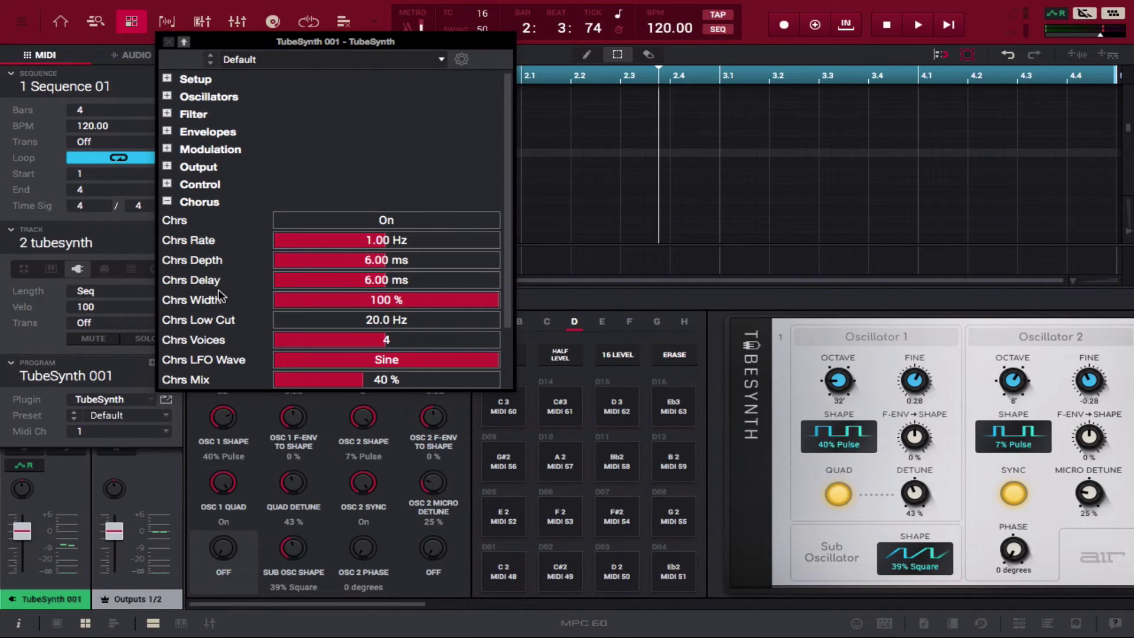
scroll(220, 295, down, 2)
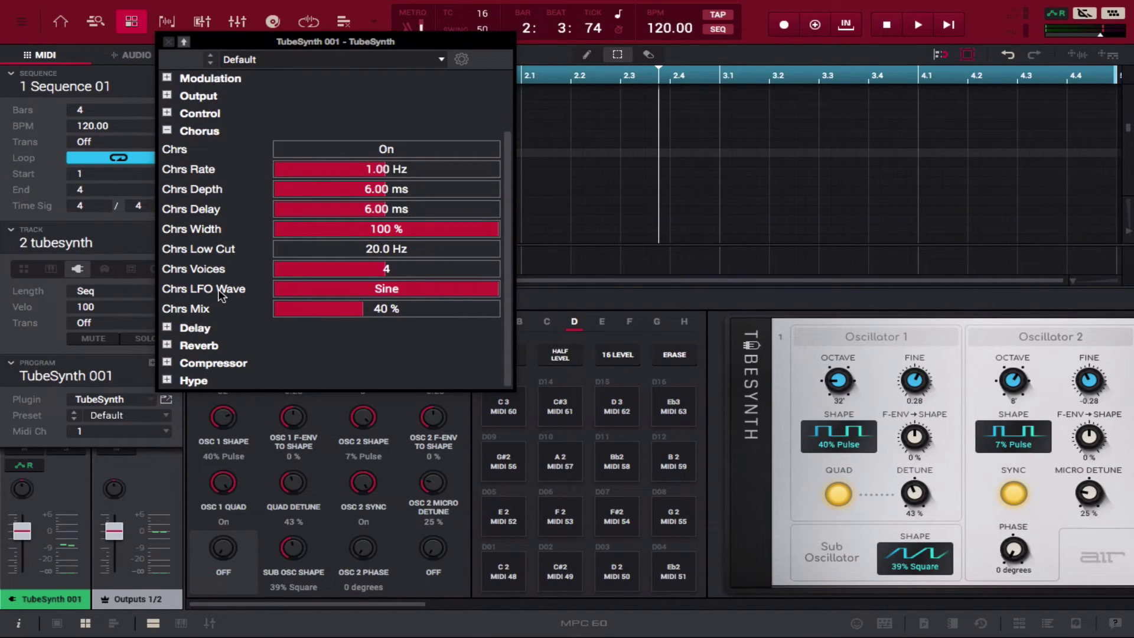
scroll(220, 295, up, 2)
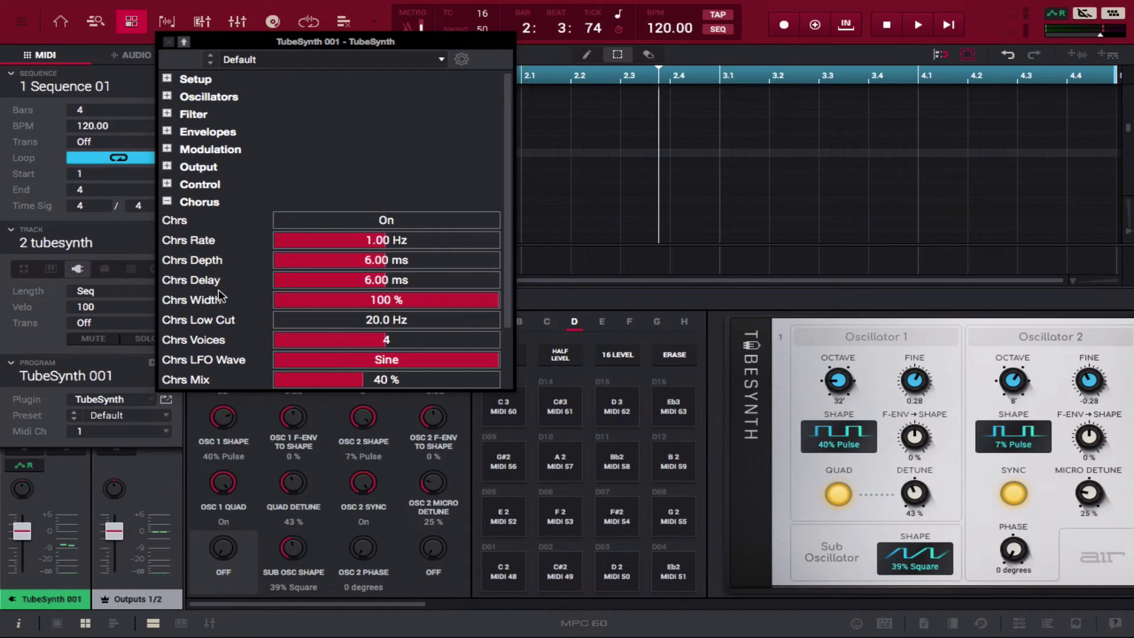
click(167, 202)
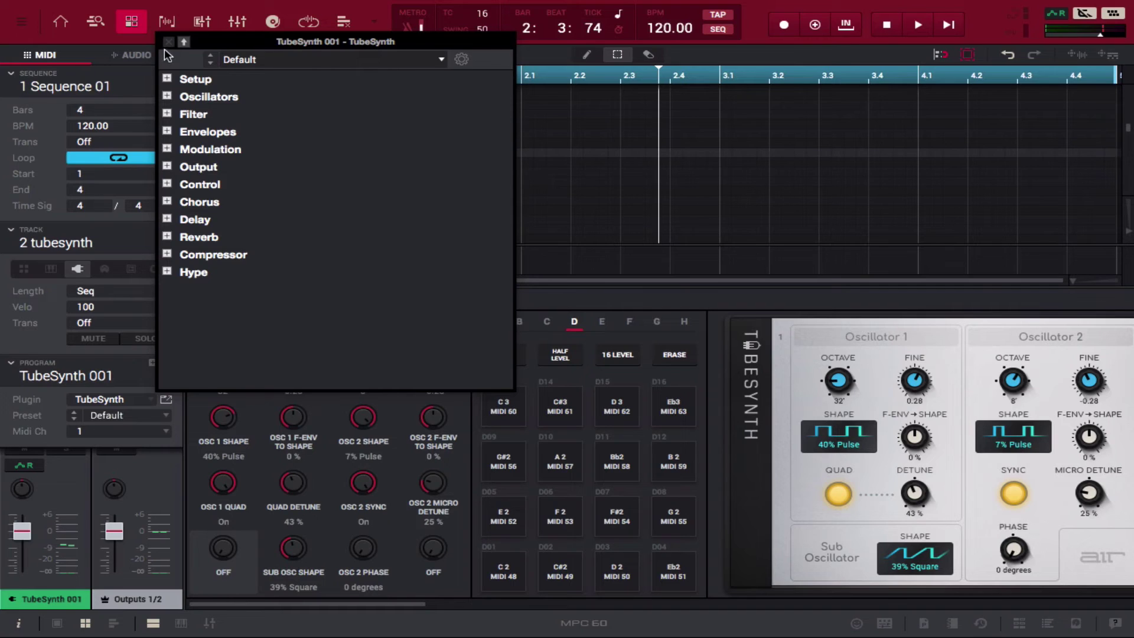
click(168, 42)
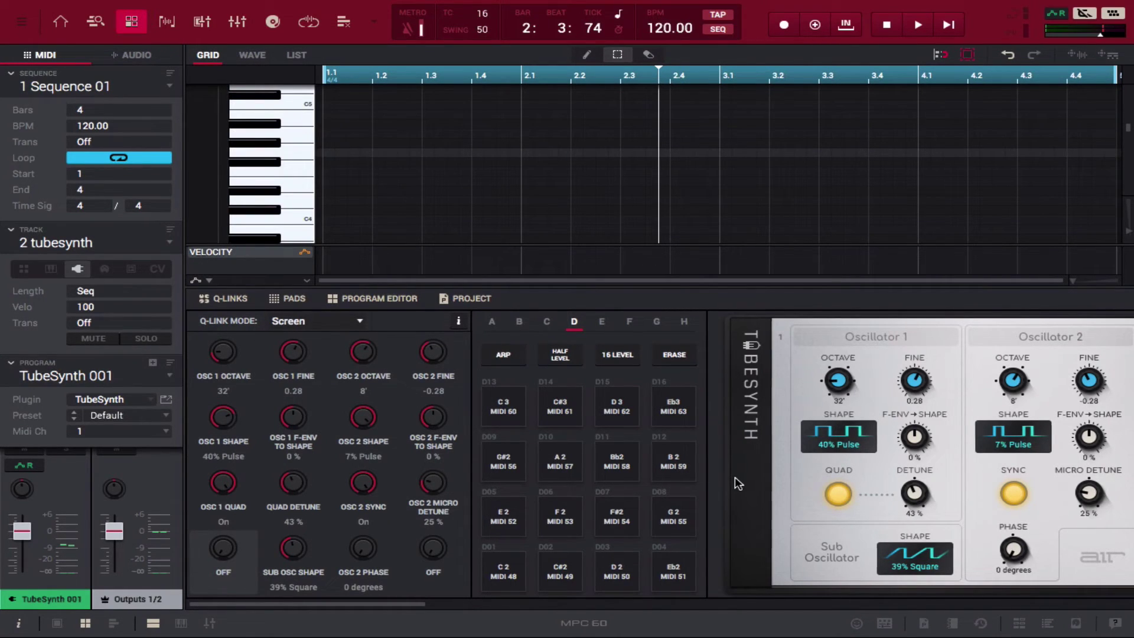
scroll(735, 477, right, 5)
scroll(735, 477, right, 6)
scroll(735, 477, right, 6)
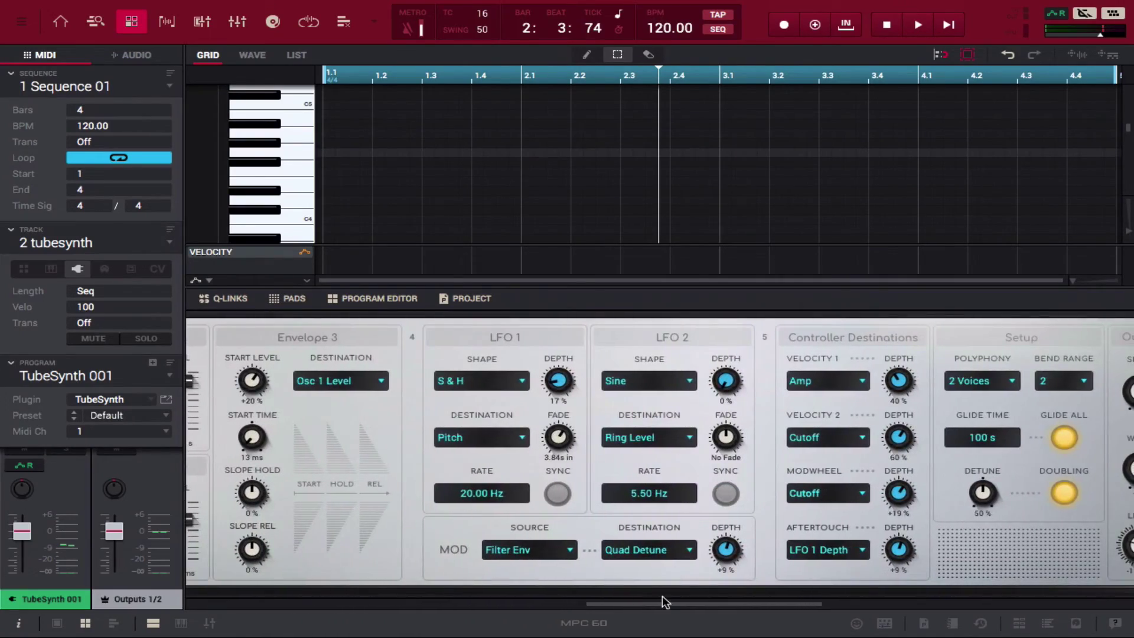
scroll(662, 596, left, 10)
scroll(662, 597, left, 5)
scroll(662, 595, right, 1)
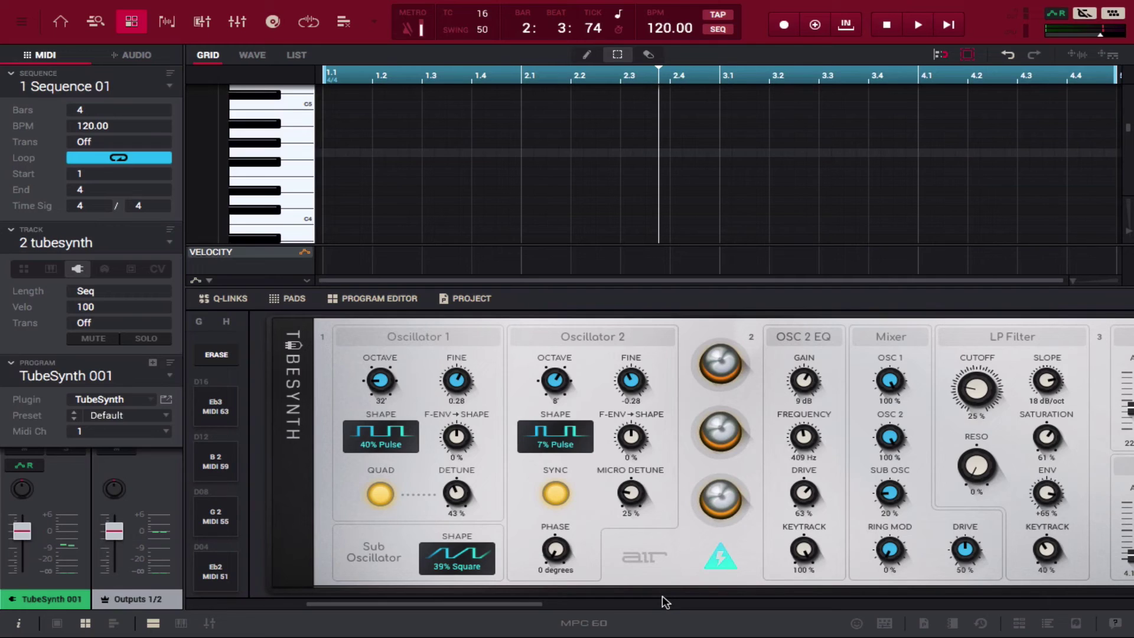